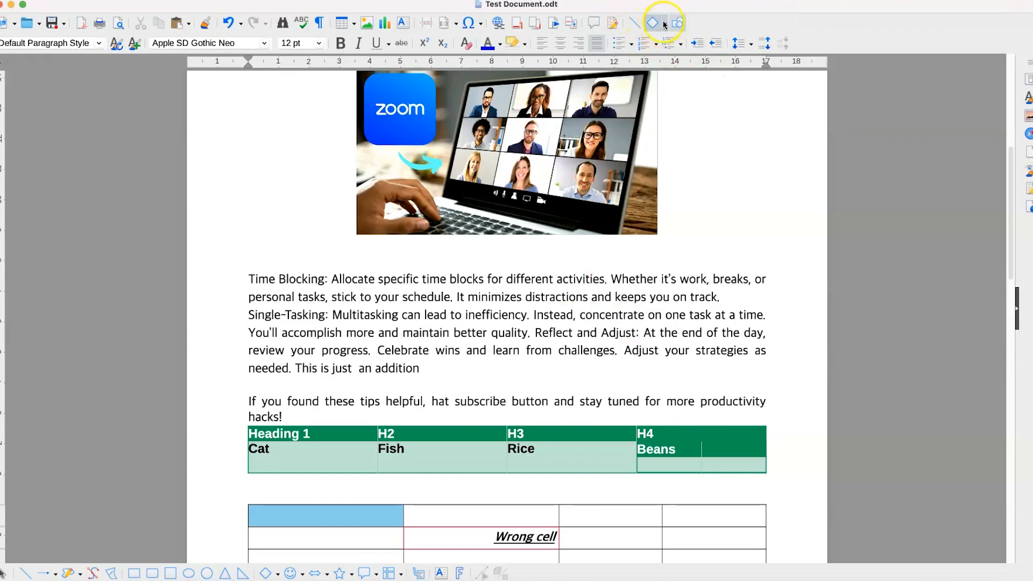
Step: Scroll down past the two tables toward the 'List of some fruits'
{"action": "left_click", "coordinate": [665, 24]}
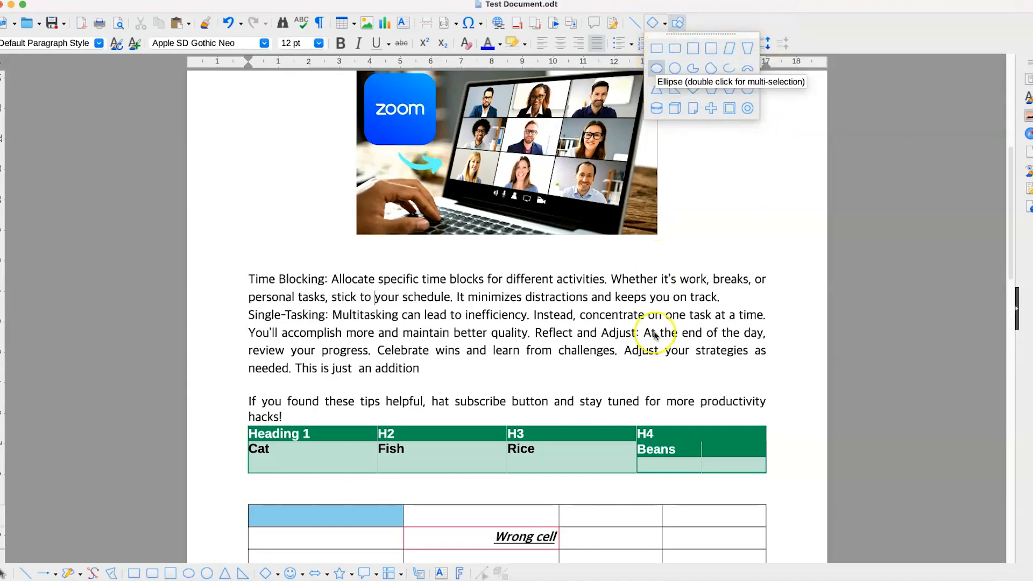
{"action": "left_click", "coordinate": [662, 300]}
{"action": "scroll", "coordinate": [496, 362], "scroll_direction": "down", "scroll_amount": 10}
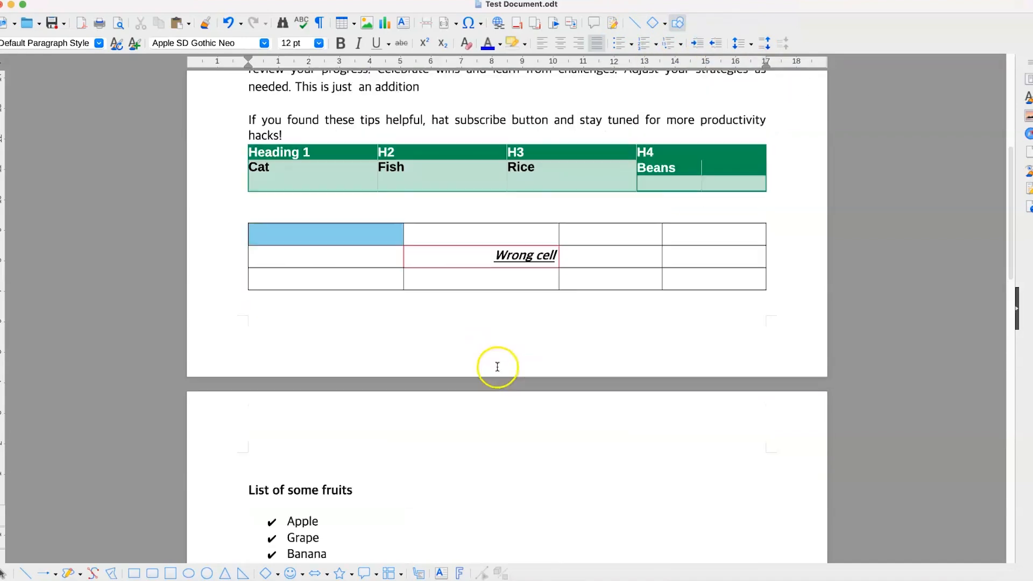
Step: Draw a blue rectangle just below item 6 of the Nigerian delicacies list
{"action": "scroll", "coordinate": [497, 367], "scroll_direction": "down", "scroll_amount": 15}
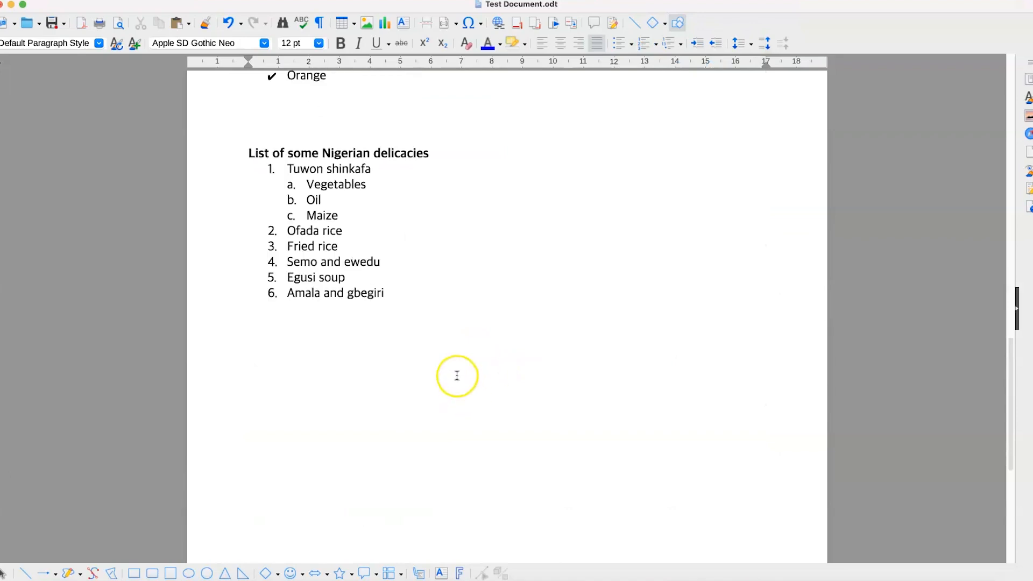
{"action": "left_click", "coordinate": [436, 345]}
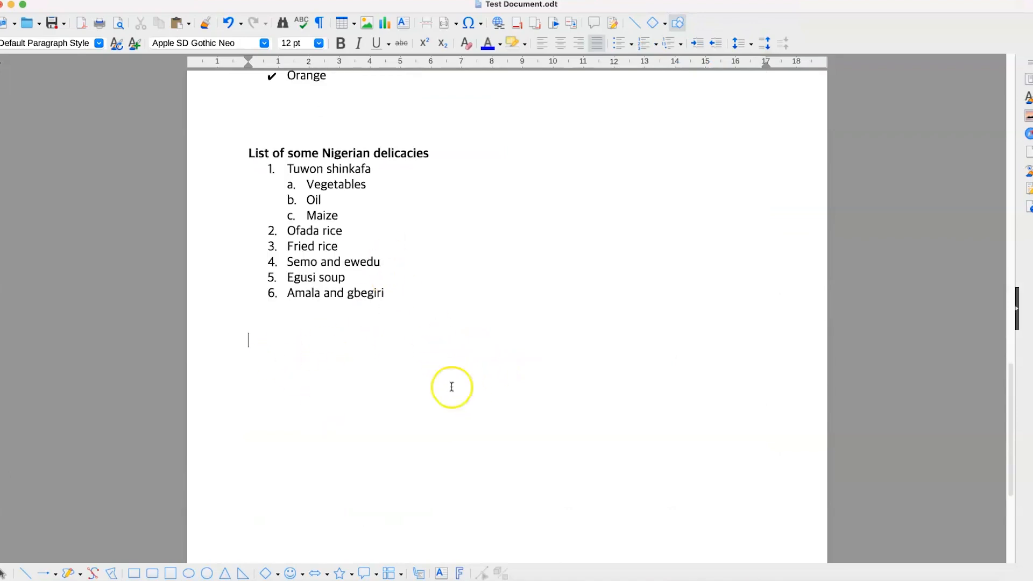
{"action": "left_click", "coordinate": [665, 27]}
{"action": "left_click", "coordinate": [658, 46]}
{"action": "left_click_drag", "start_coordinate": [284, 356], "coordinate": [354, 380]}
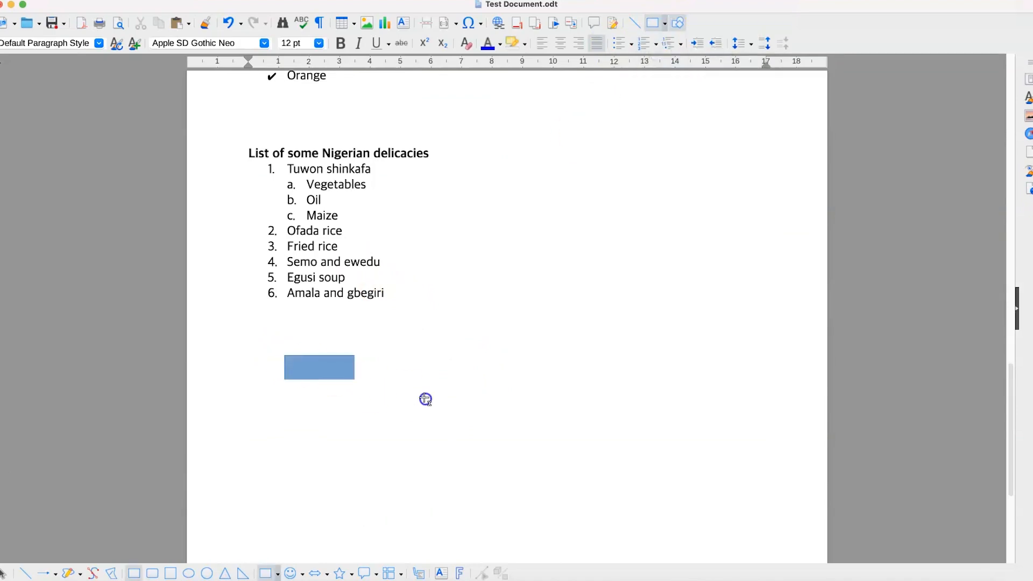
{"action": "left_click_drag", "start_coordinate": [425, 399], "coordinate": [449, 411]}
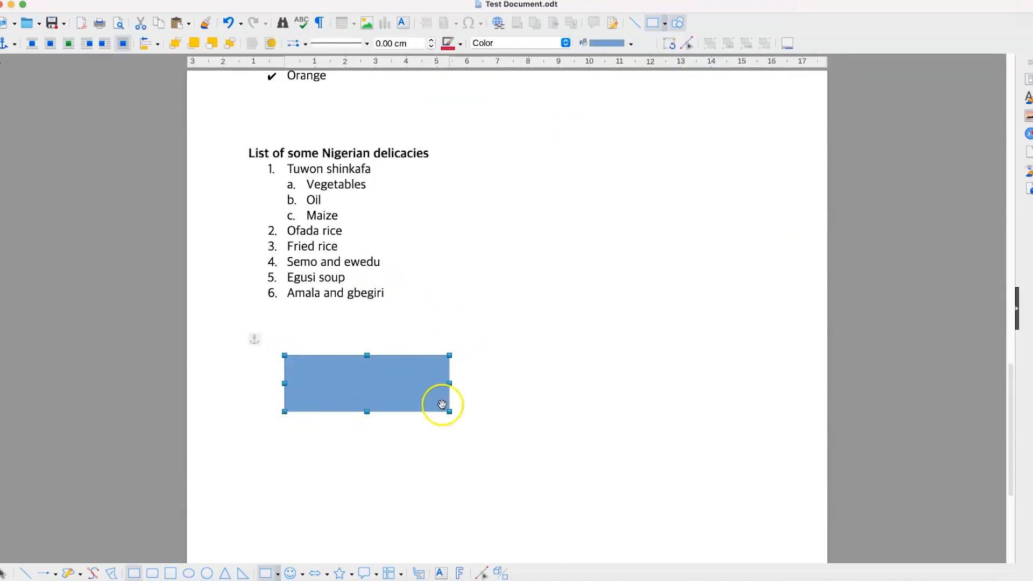
Step: Draw a blue circle to the right of the rectangle
{"action": "left_click", "coordinate": [666, 26]}
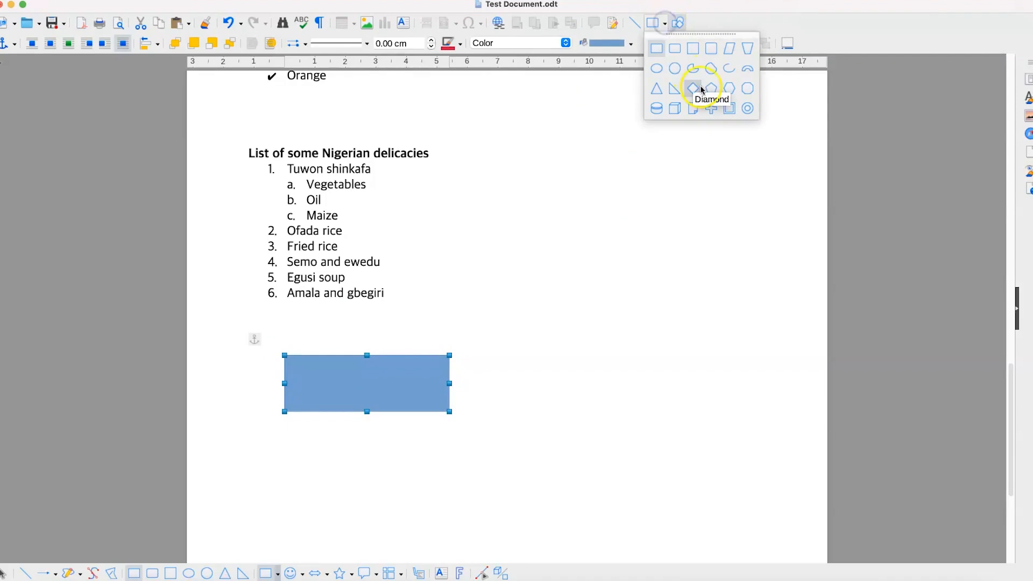
{"action": "left_click", "coordinate": [676, 66]}
{"action": "left_click_drag", "start_coordinate": [544, 354], "coordinate": [640, 428]}
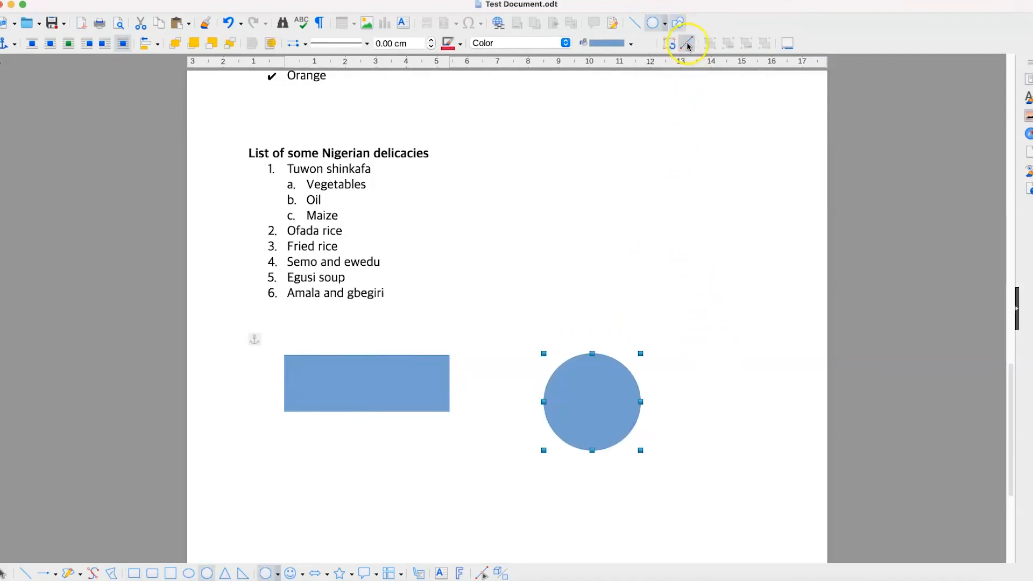
{"action": "left_click", "coordinate": [665, 24]}
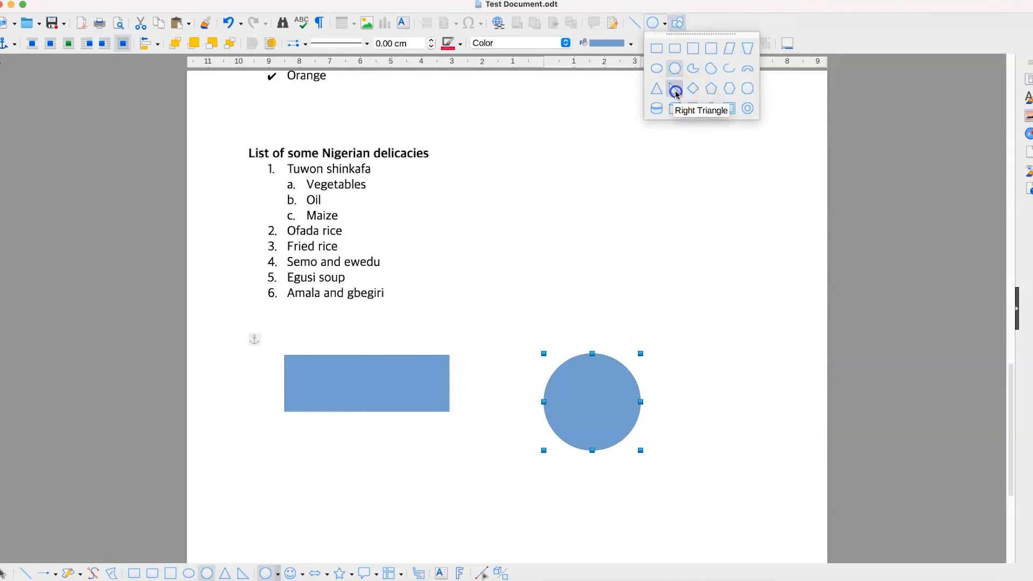
Step: Add a blue right triangle beneath the rectangle, undoing one stray attempt
{"action": "left_click", "coordinate": [675, 88]}
{"action": "left_click", "coordinate": [369, 456]}
{"action": "left_click_drag", "start_coordinate": [512, 545], "coordinate": [511, 545]}
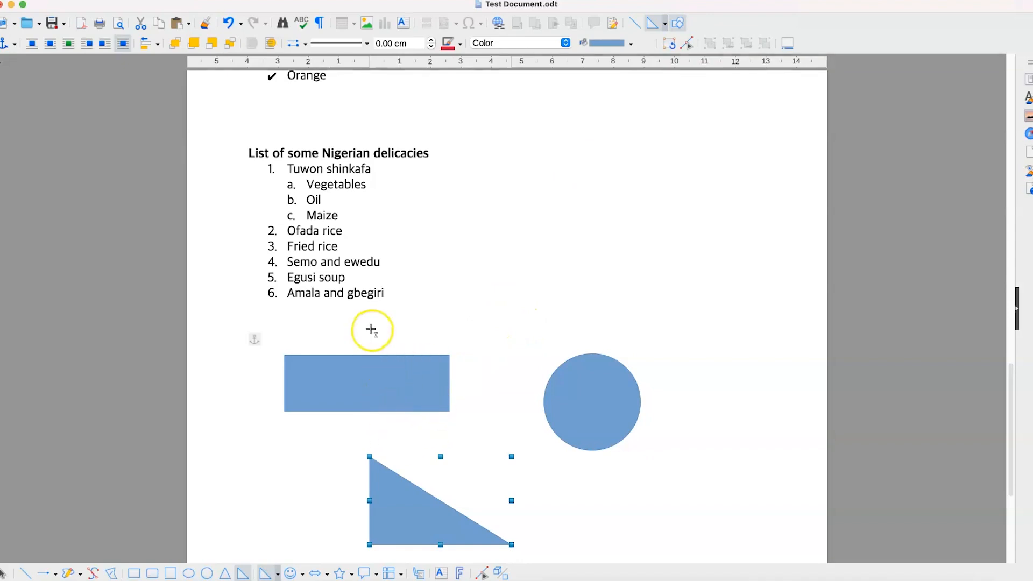
{"action": "key", "text": "super+z"}
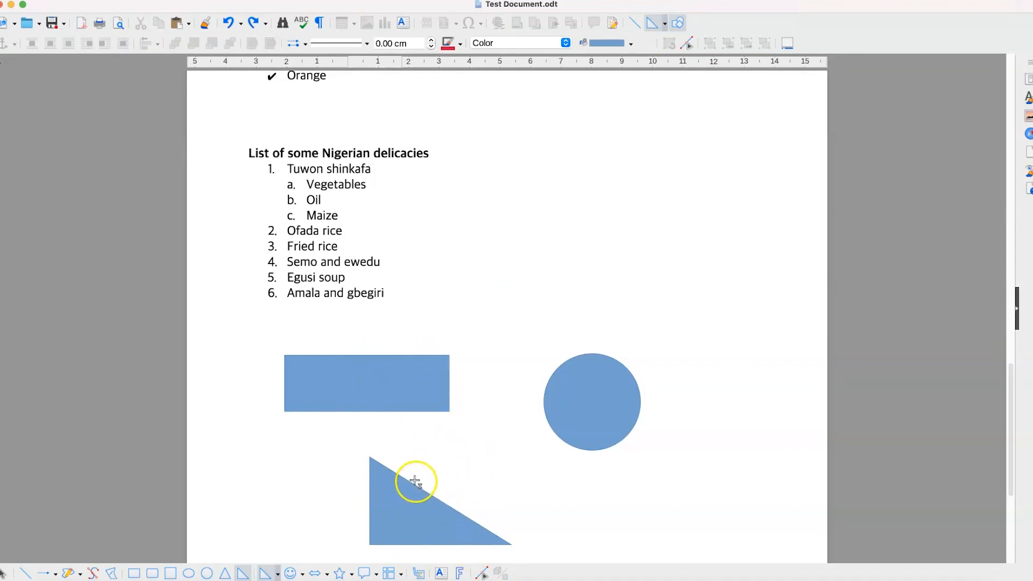
{"action": "left_click", "coordinate": [415, 451]}
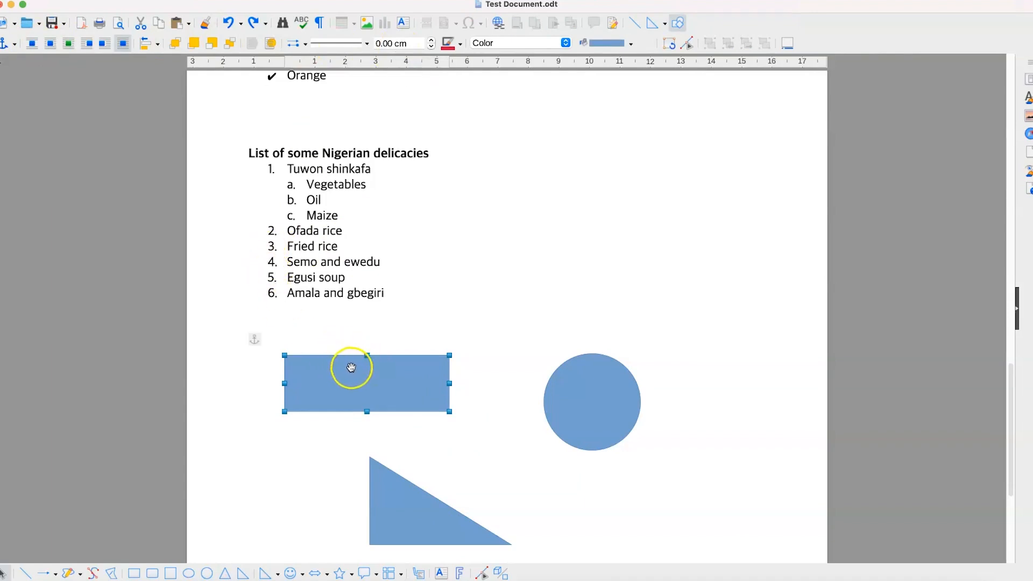
Step: Drag the rectangle a little lower so it lines up better with the circle
{"action": "left_click", "coordinate": [351, 397]}
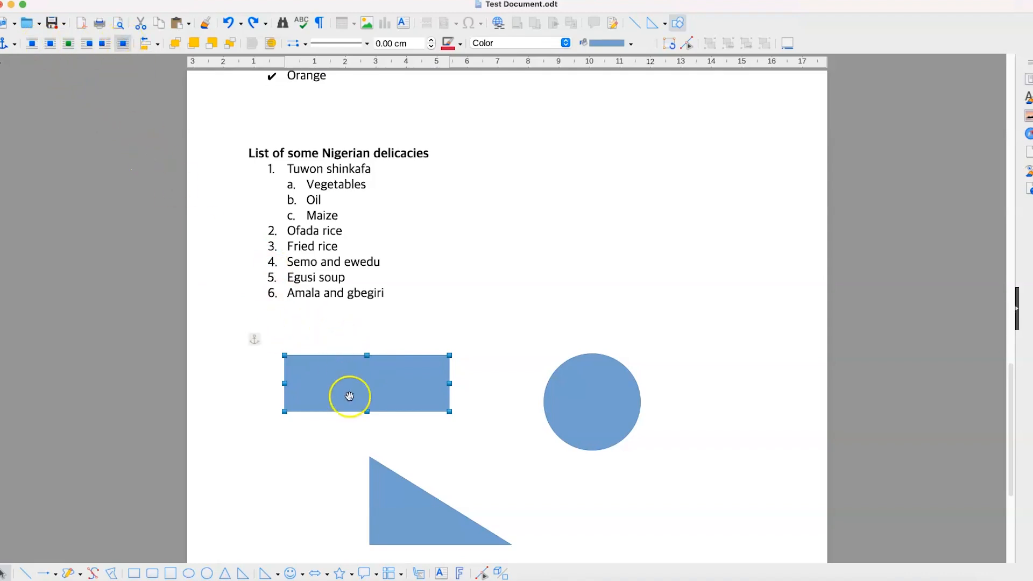
{"action": "left_click_drag", "start_coordinate": [348, 395], "coordinate": [372, 387]}
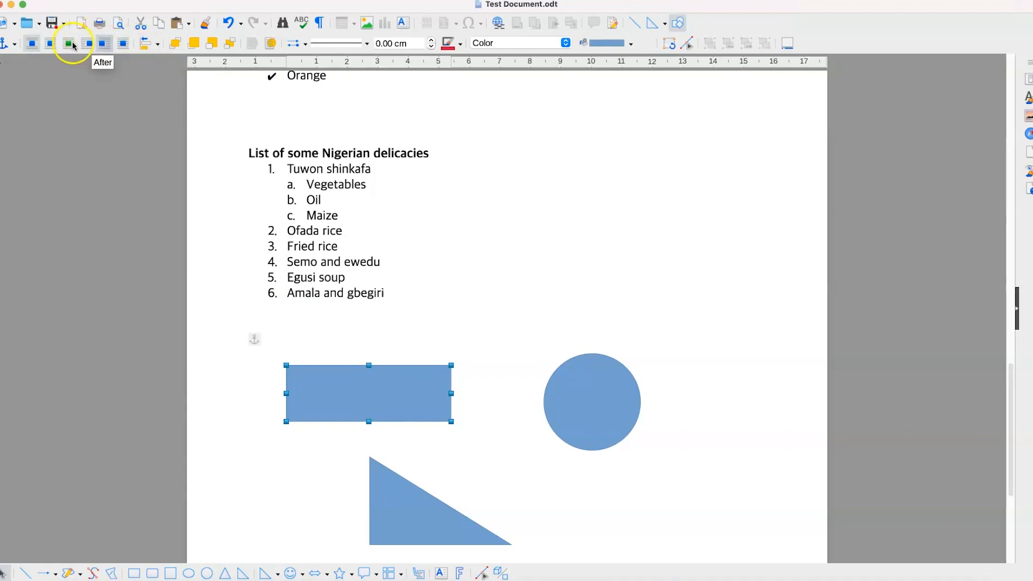
Step: Try Left, Centered and Right alignment on the rectangle, ending aligned left
{"action": "left_click", "coordinate": [158, 45]}
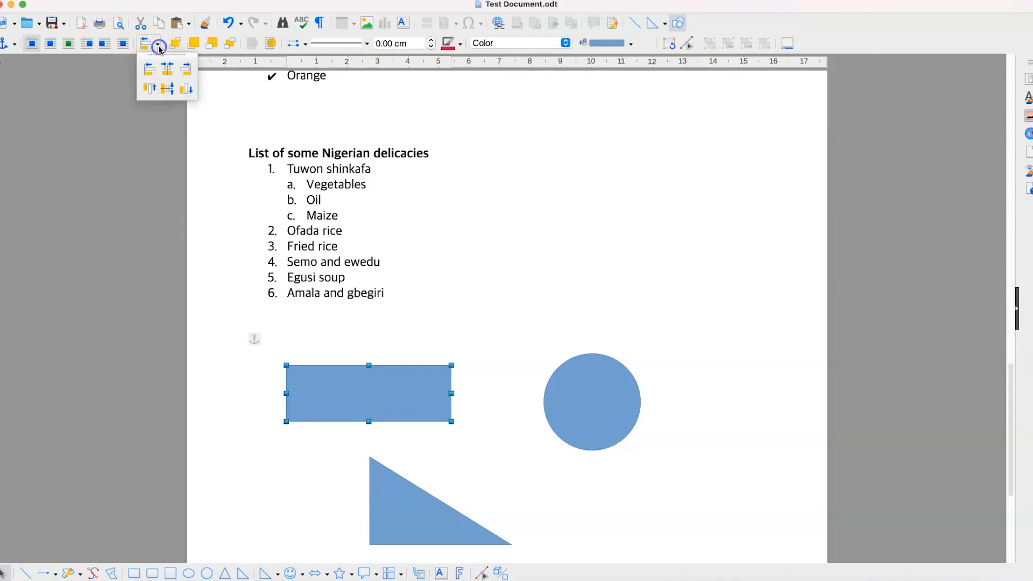
{"action": "left_click", "coordinate": [149, 69]}
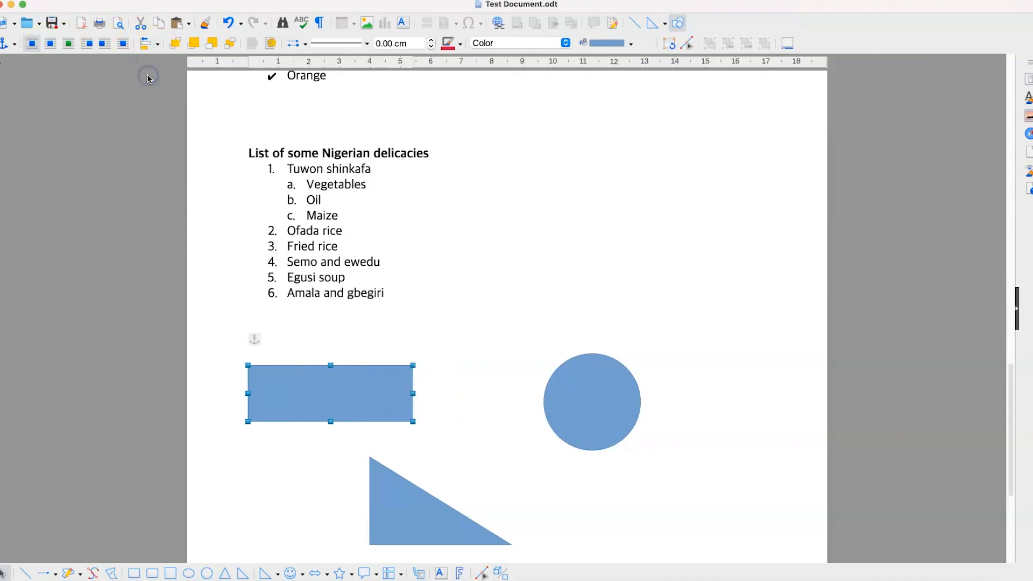
{"action": "left_click", "coordinate": [155, 48]}
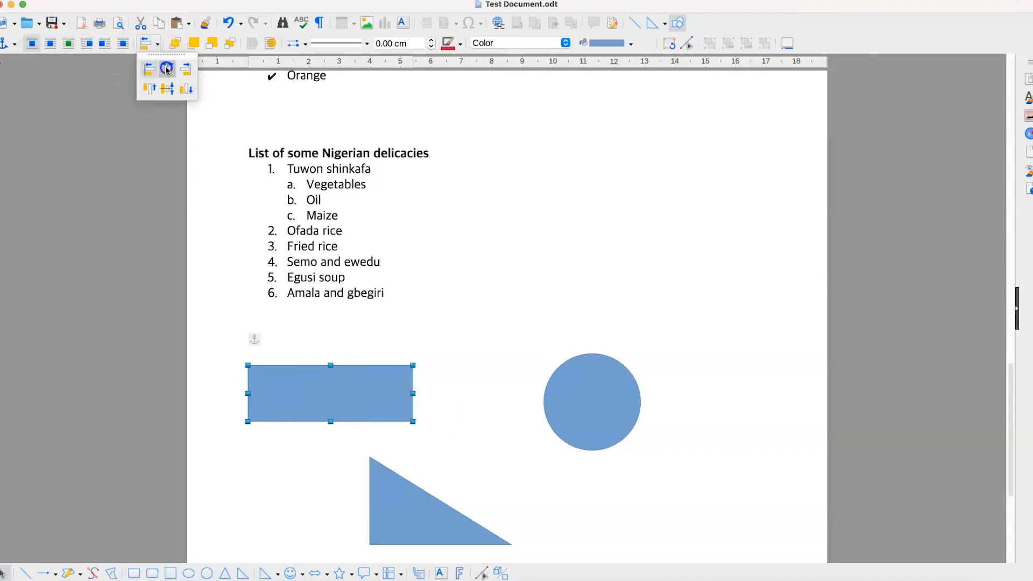
{"action": "left_click", "coordinate": [167, 69]}
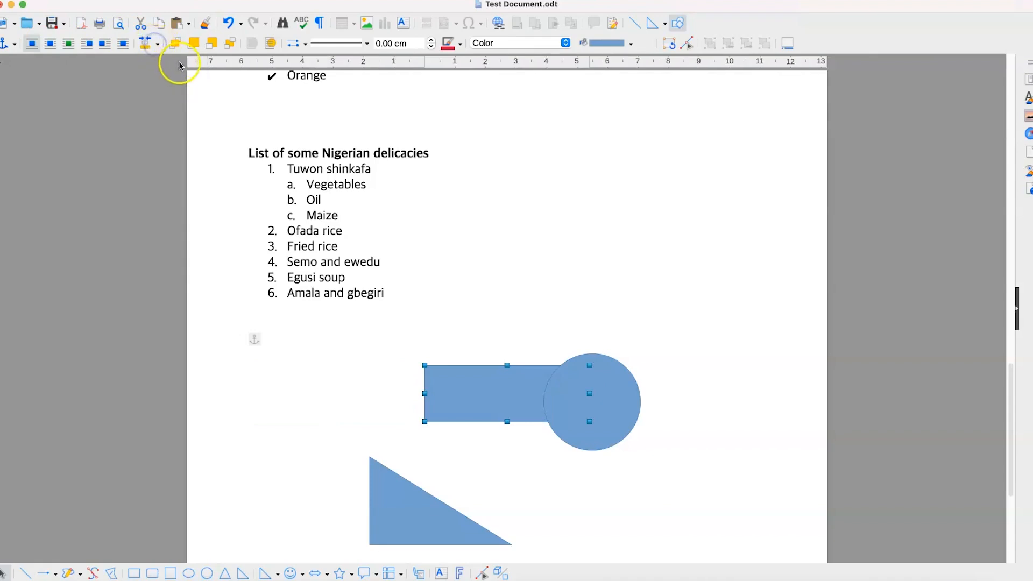
{"action": "left_click", "coordinate": [158, 43]}
{"action": "left_click", "coordinate": [185, 69]}
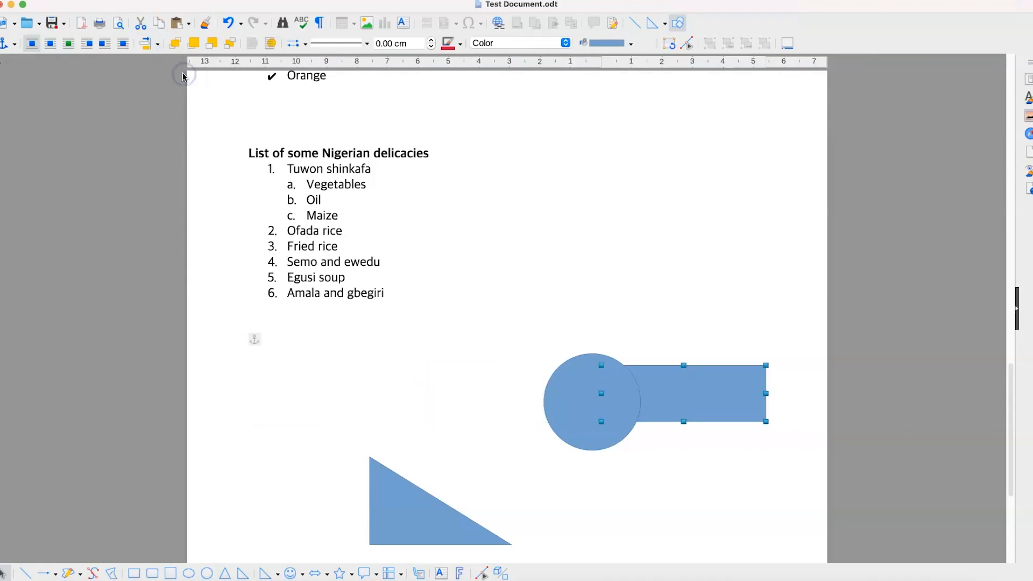
{"action": "left_click", "coordinate": [157, 44]}
{"action": "left_click", "coordinate": [154, 67]}
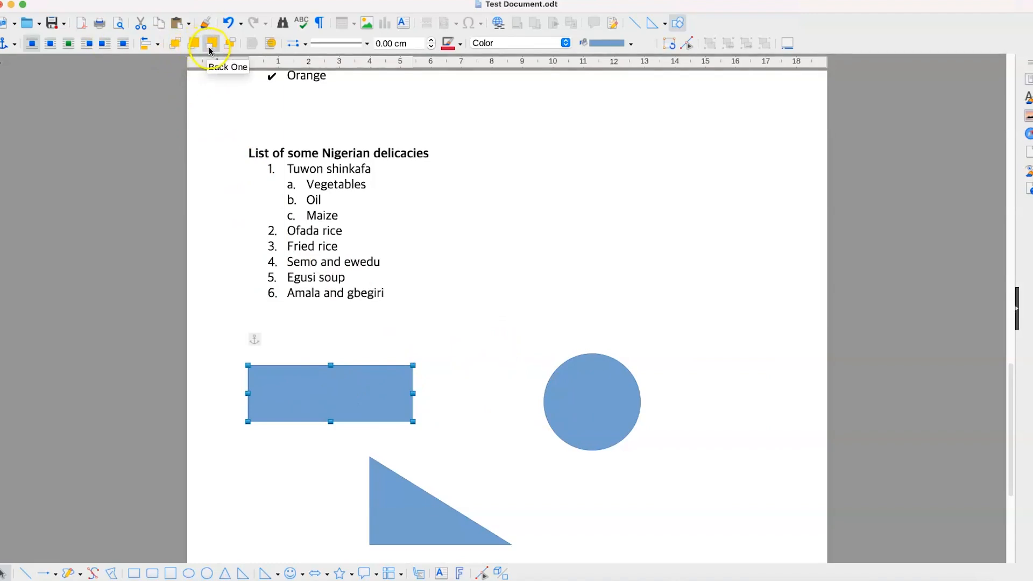
Step: Move the circle left so it overlaps the rectangle's right end
{"action": "left_click", "coordinate": [588, 398]}
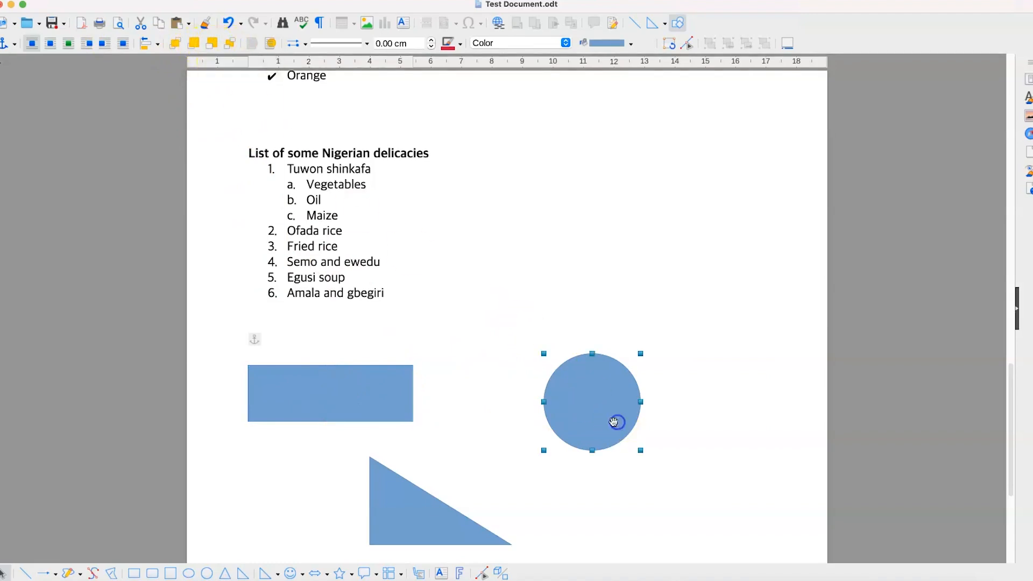
{"action": "left_click_drag", "start_coordinate": [615, 422], "coordinate": [392, 382]}
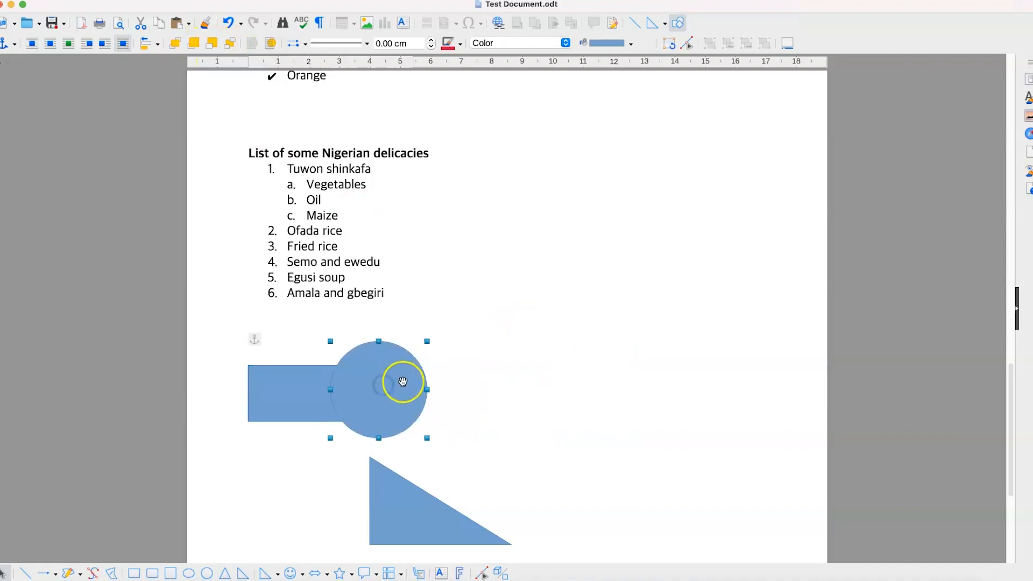
{"action": "left_click", "coordinate": [288, 388]}
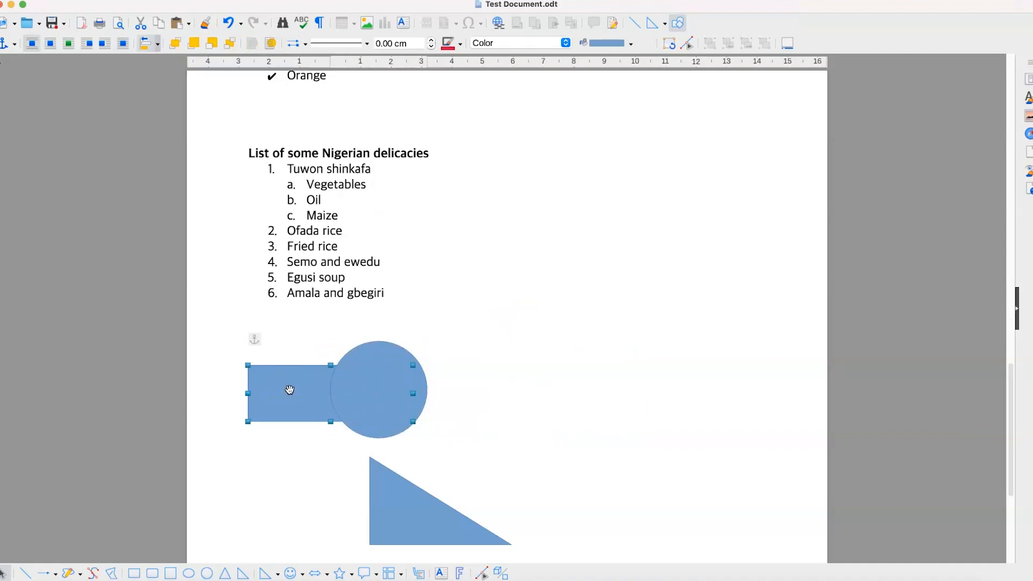
{"action": "left_click", "coordinate": [393, 395]}
{"action": "left_click", "coordinate": [311, 388]}
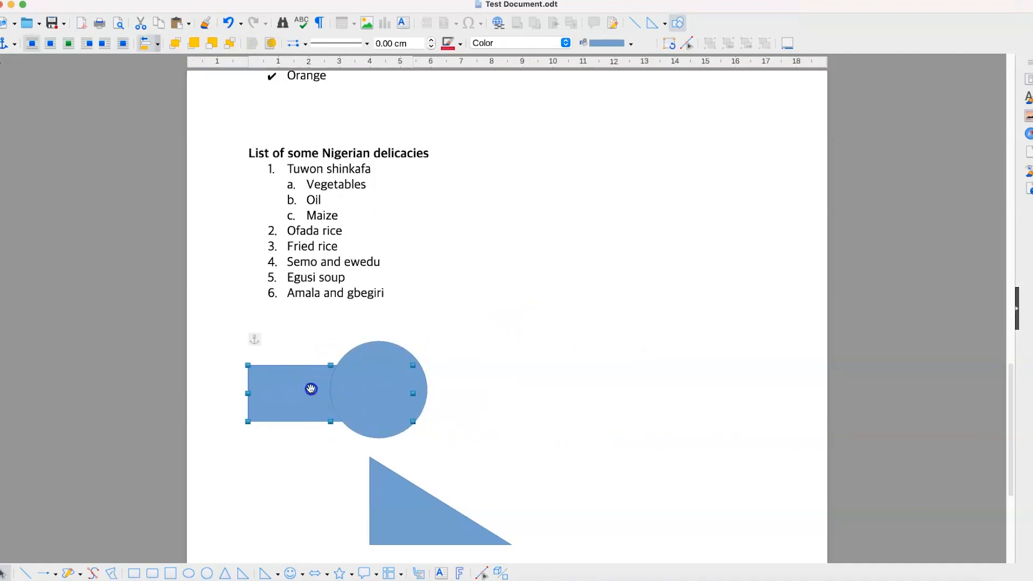
{"action": "left_click", "coordinate": [357, 389]}
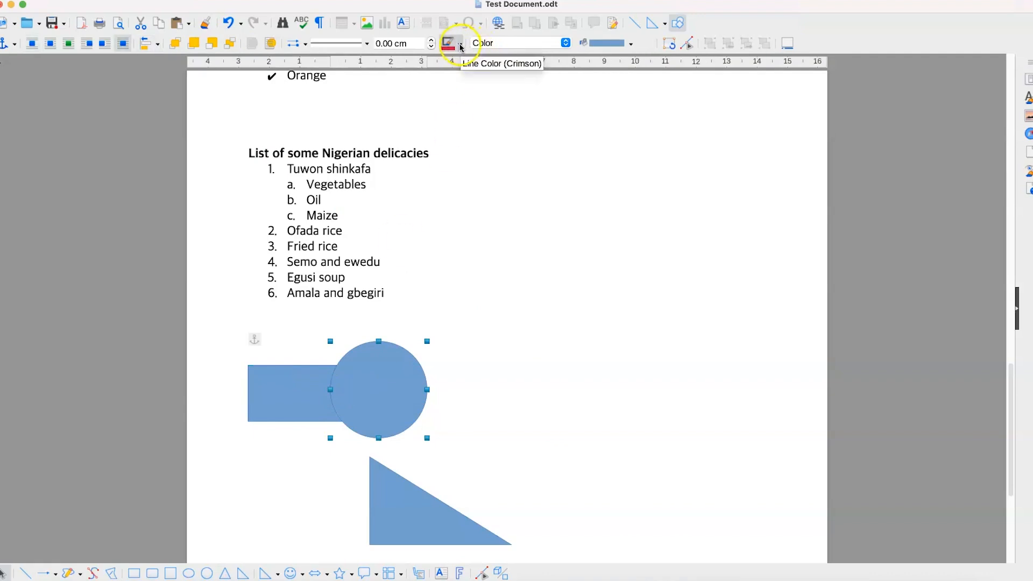
Step: Fill the circle light pink and give it a Long Dot outline
{"action": "left_click", "coordinate": [630, 44]}
{"action": "left_click", "coordinate": [630, 95]}
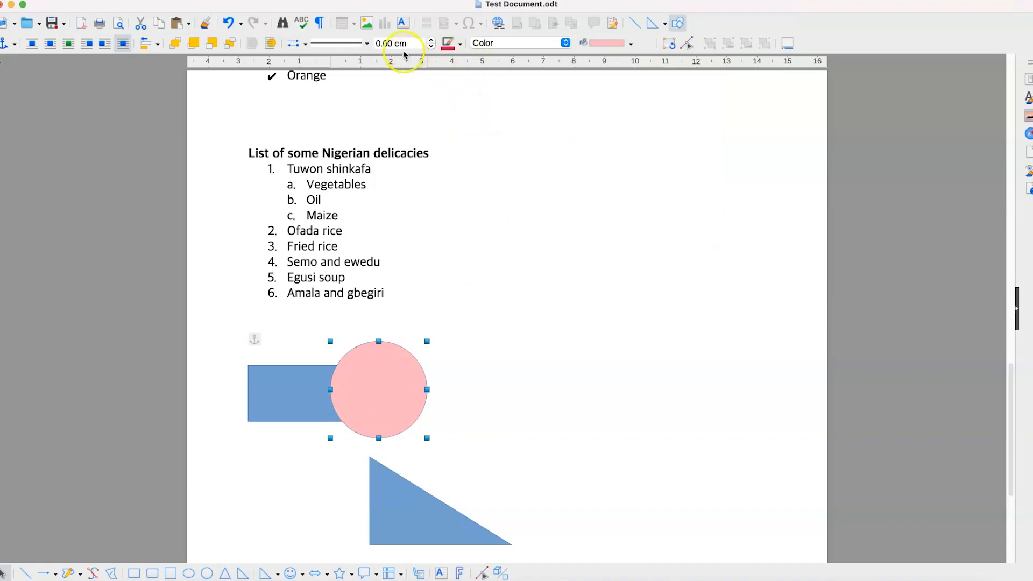
{"action": "left_click", "coordinate": [366, 44]}
{"action": "scroll", "coordinate": [343, 166], "scroll_direction": "down", "scroll_amount": 3}
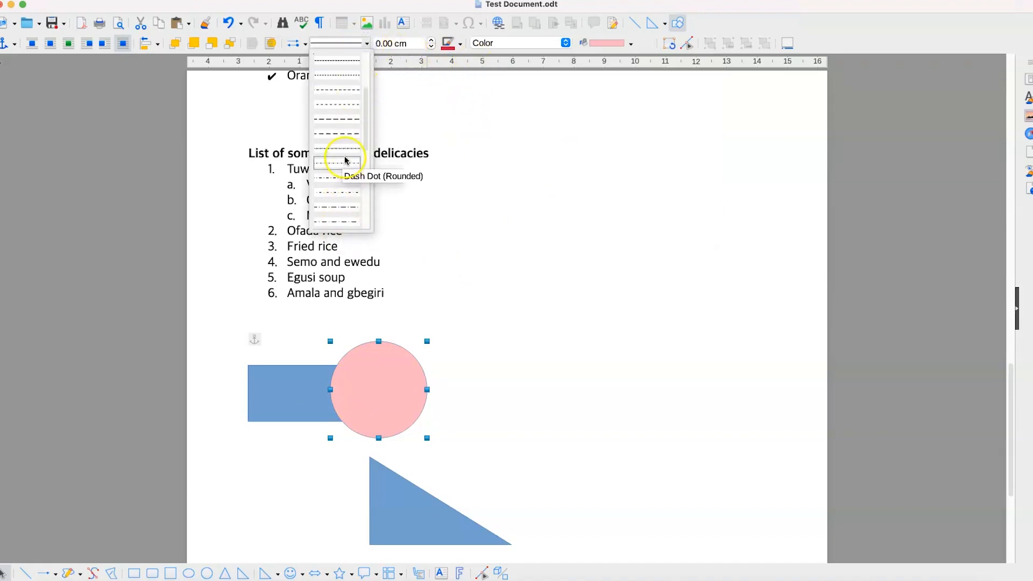
{"action": "scroll", "coordinate": [347, 160], "scroll_direction": "up", "scroll_amount": 5}
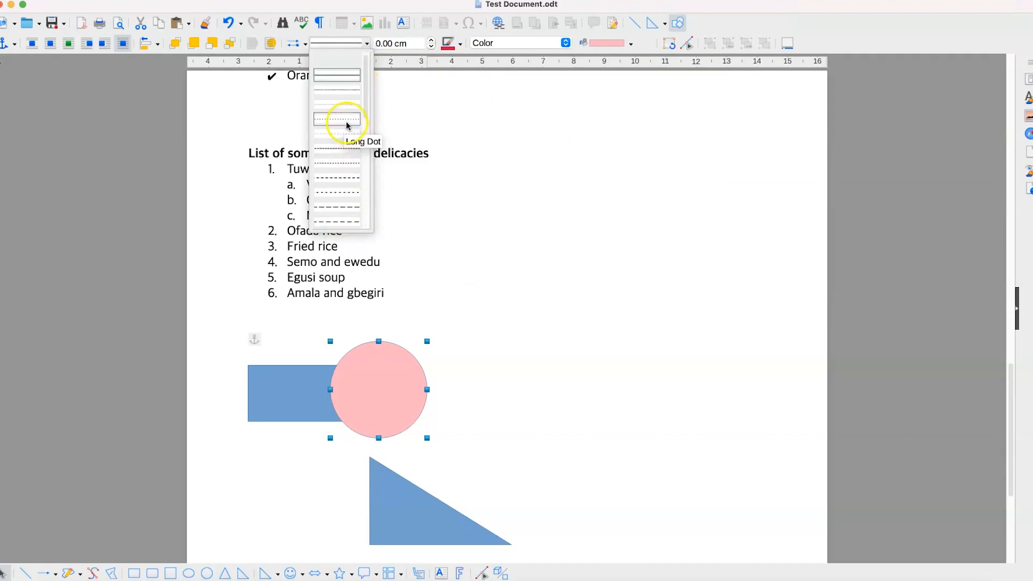
{"action": "left_click", "coordinate": [347, 125]}
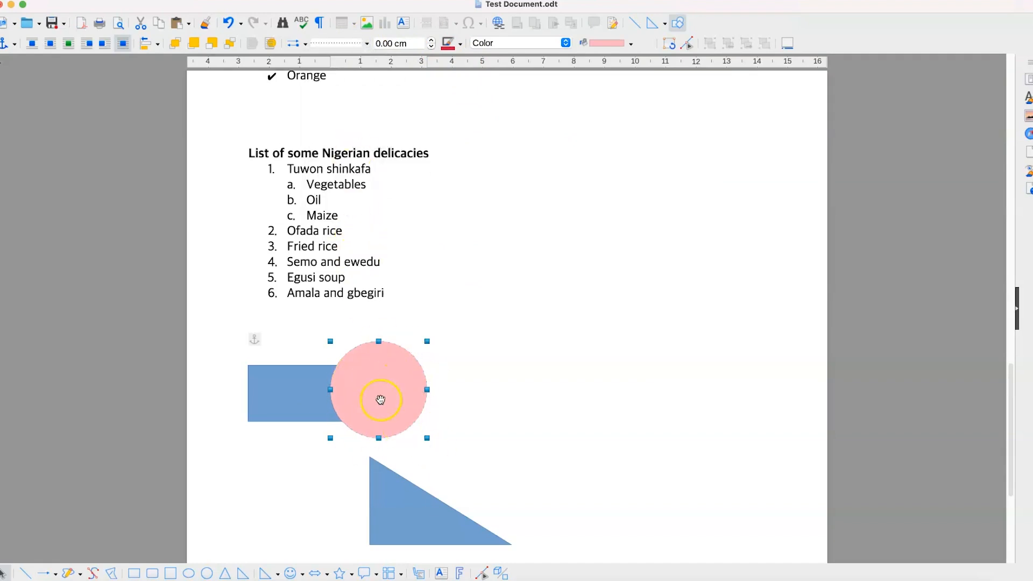
Step: Reduce the circle's dotted outline thickness to 0.10 cm
{"action": "left_click", "coordinate": [393, 48]}
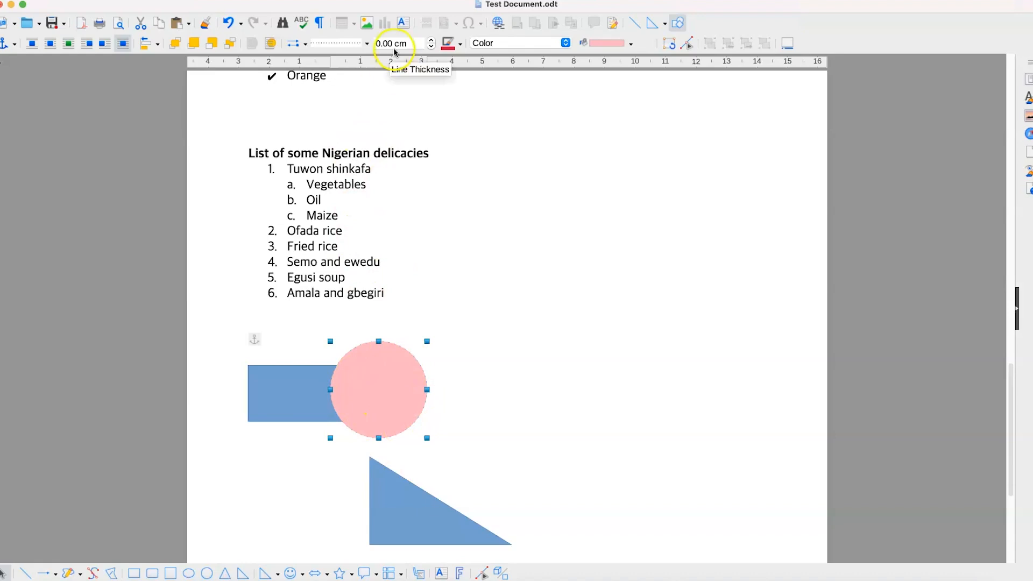
{"action": "left_click", "coordinate": [431, 41]}
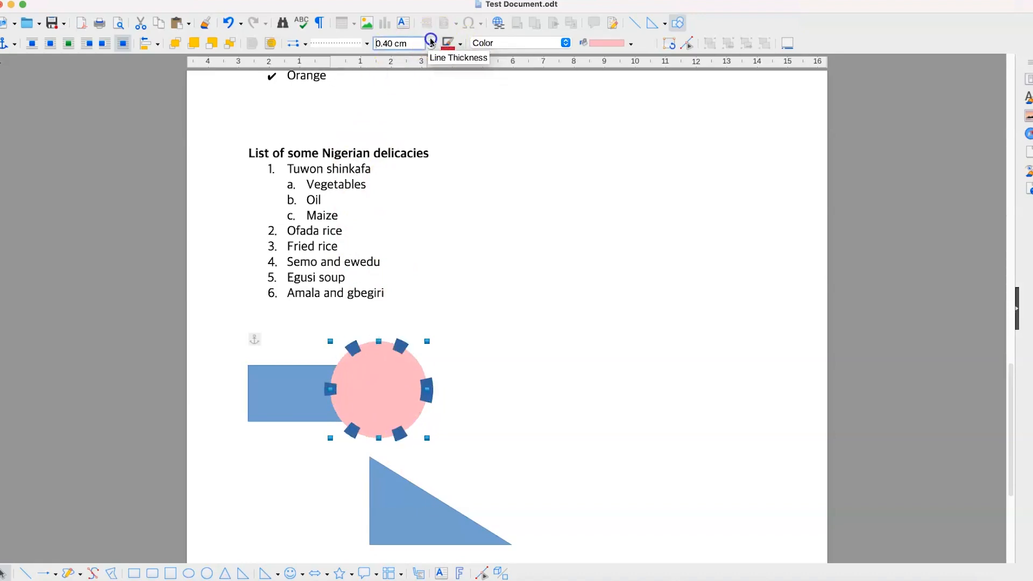
{"action": "left_click", "coordinate": [431, 40]}
{"action": "left_click", "coordinate": [431, 47]}
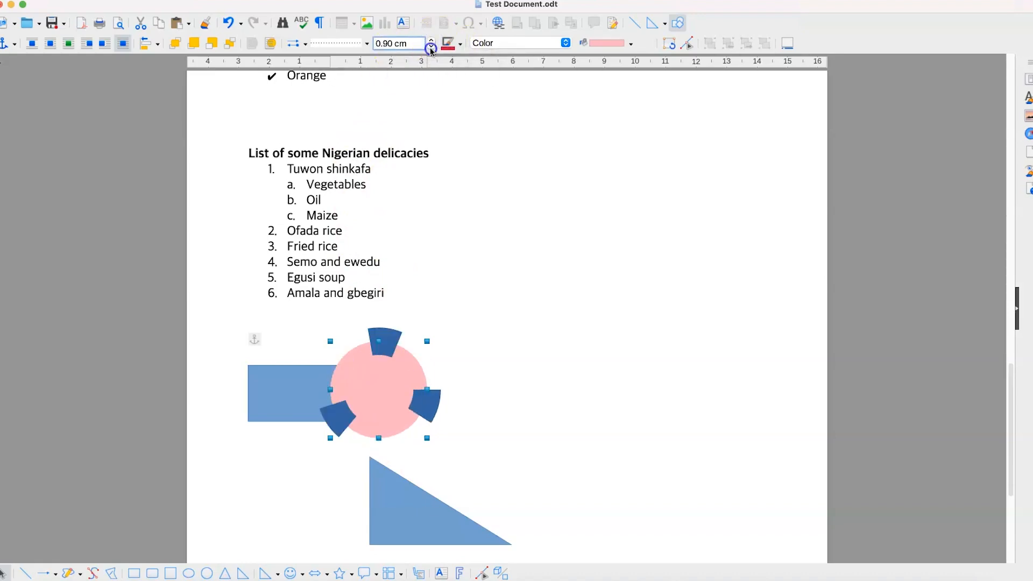
{"action": "left_click", "coordinate": [431, 47]}
{"action": "left_click", "coordinate": [431, 47]}
{"action": "left_click", "coordinate": [431, 48]}
{"action": "left_click", "coordinate": [431, 47]}
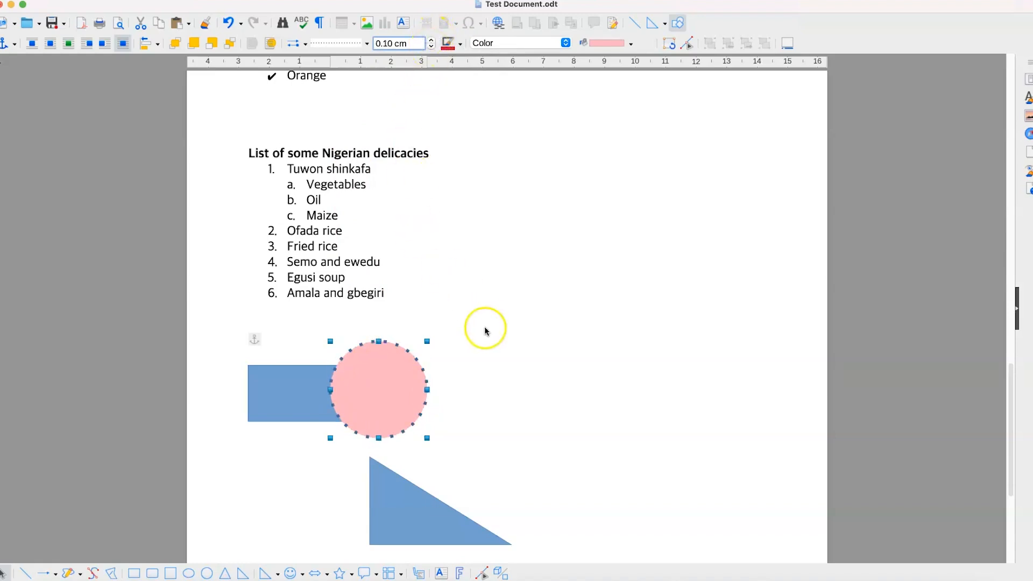
{"action": "left_click", "coordinate": [488, 348]}
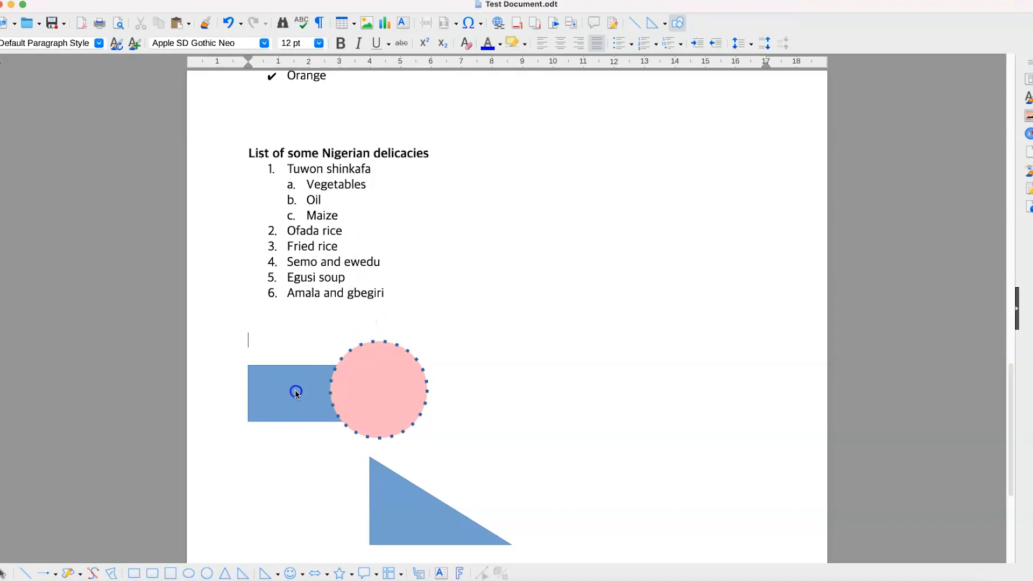
Step: Change the rectangle's area fill from solid blue to the Pastel Dream gradient
{"action": "left_click", "coordinate": [302, 82]}
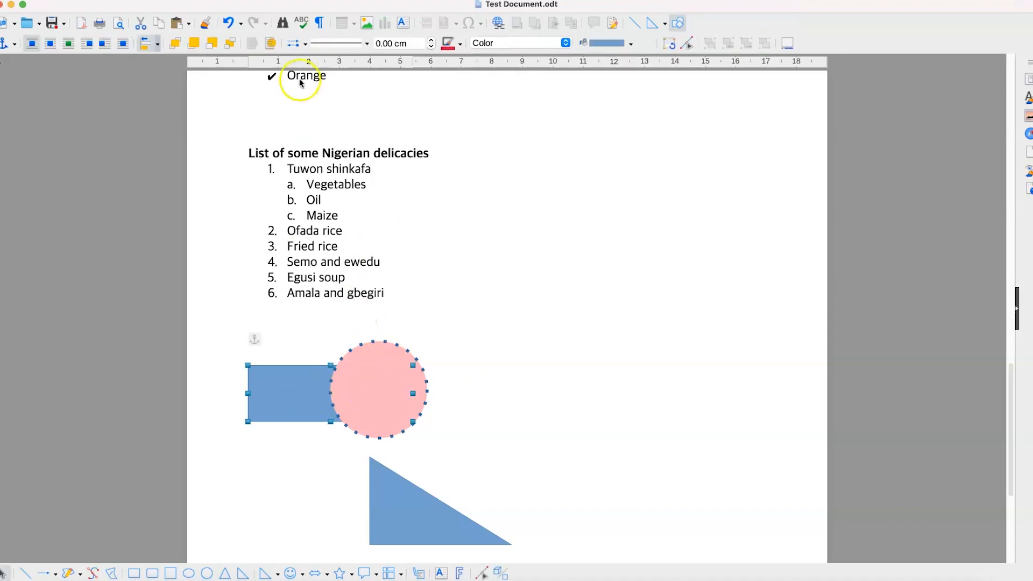
{"action": "left_click", "coordinate": [297, 43]}
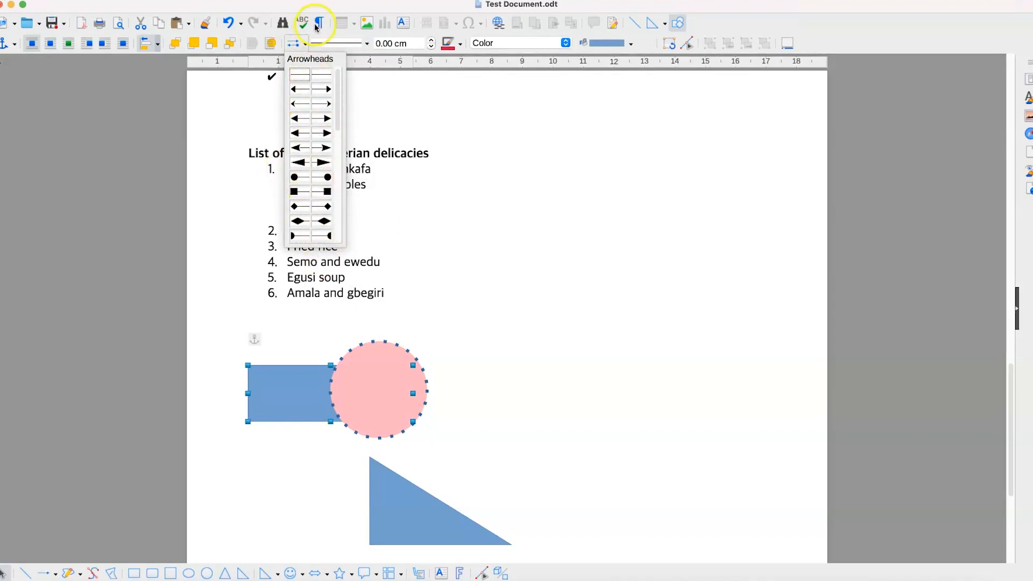
{"action": "left_click", "coordinate": [493, 45]}
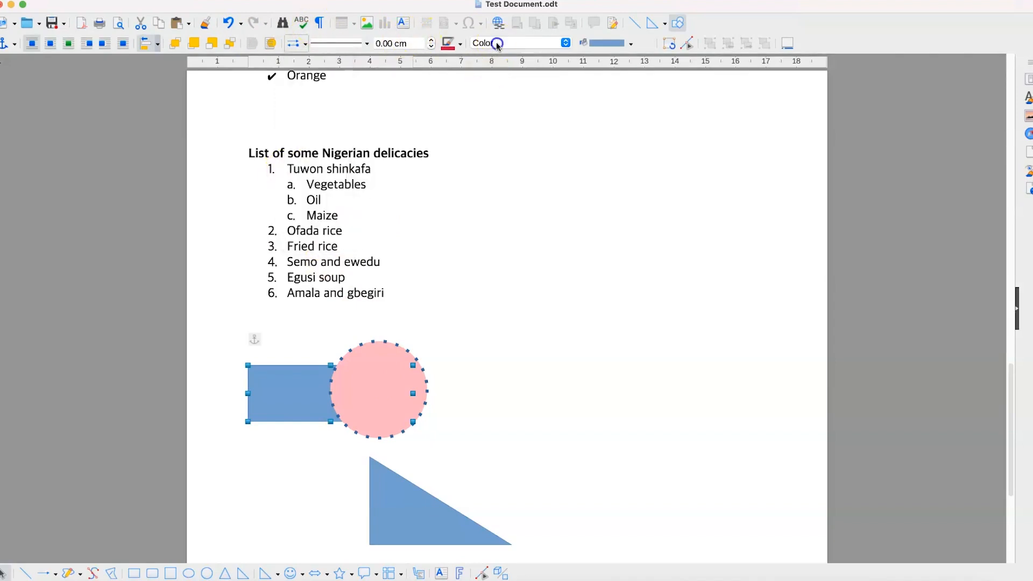
{"action": "left_click", "coordinate": [536, 44]}
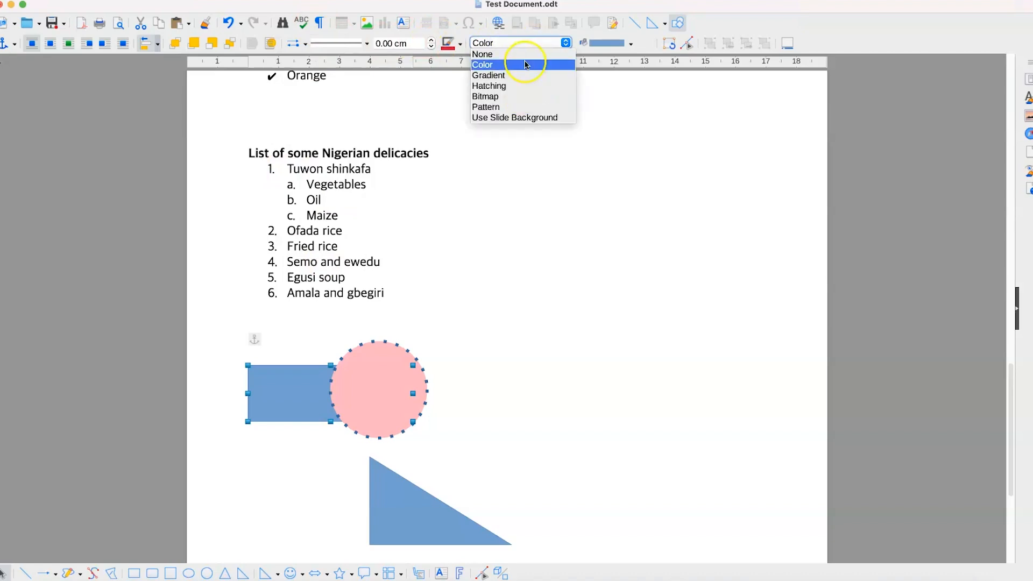
{"action": "left_click", "coordinate": [526, 76]}
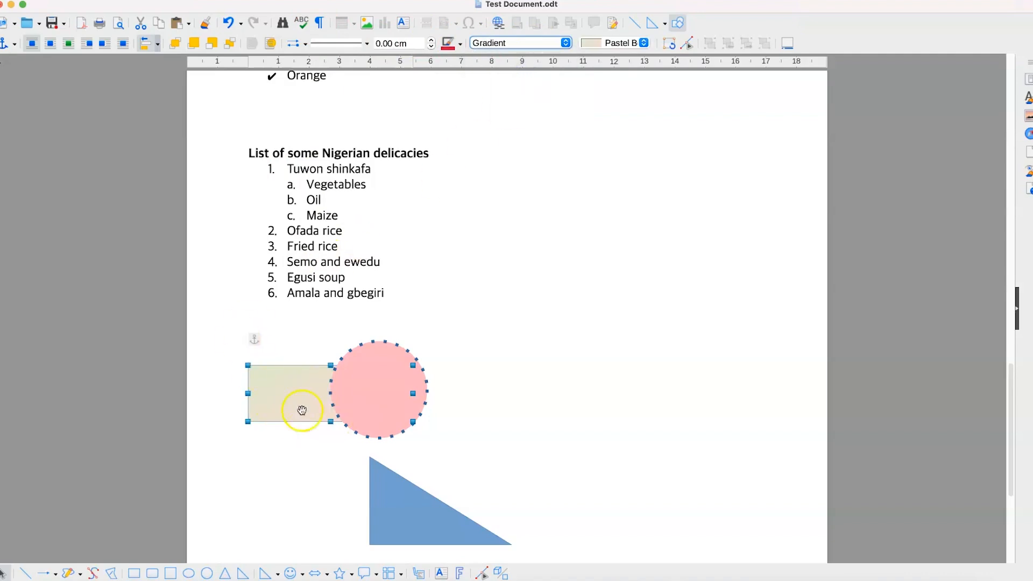
{"action": "left_click", "coordinate": [614, 46]}
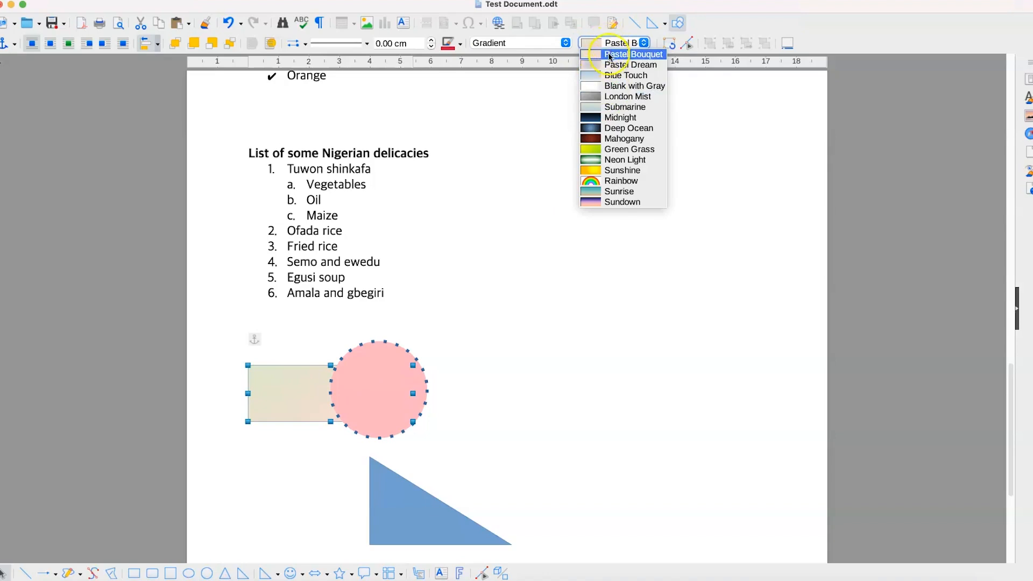
{"action": "left_click", "coordinate": [613, 65]}
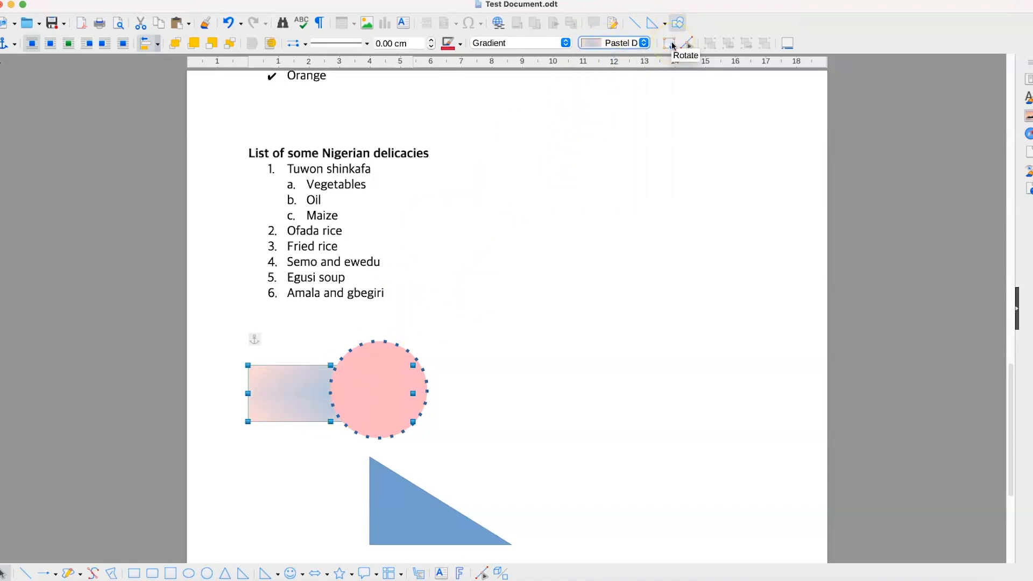
Step: Move the triangle beside the pink circle, rotate it upward, and reposition it
{"action": "left_click", "coordinate": [395, 529]}
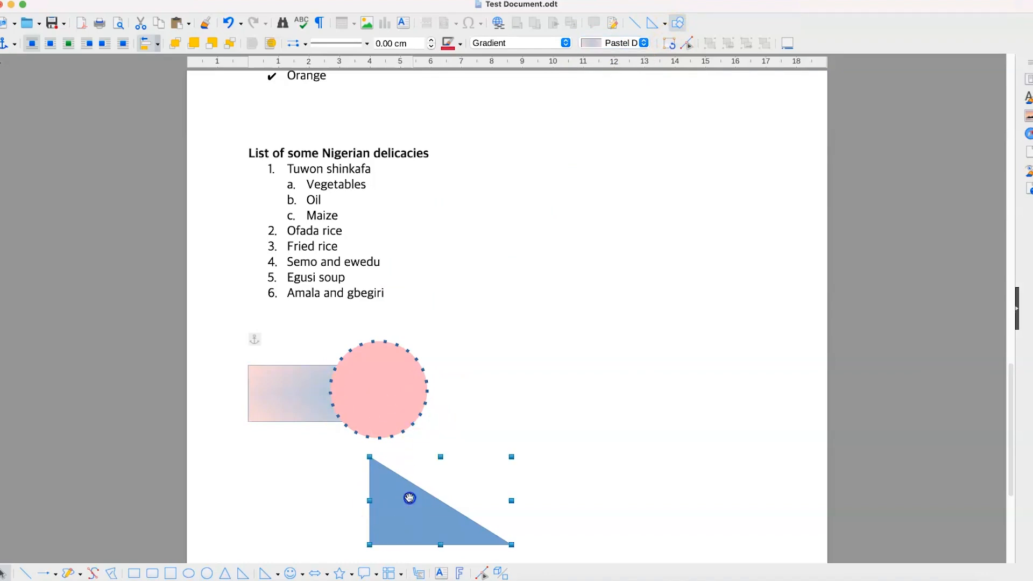
{"action": "left_click_drag", "start_coordinate": [409, 495], "coordinate": [574, 409]}
{"action": "left_click", "coordinate": [670, 44]}
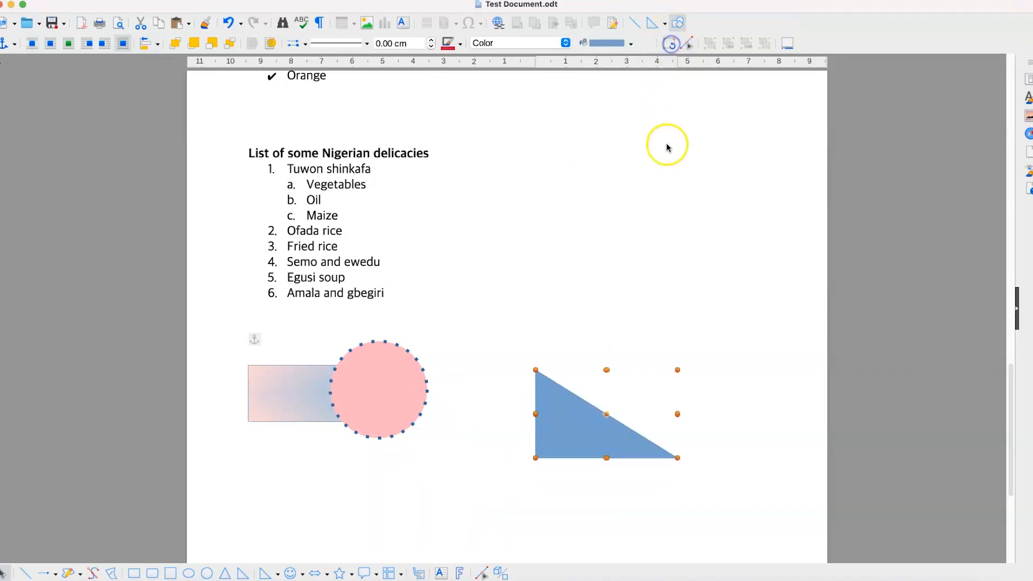
{"action": "left_click_drag", "start_coordinate": [586, 411], "coordinate": [588, 341]}
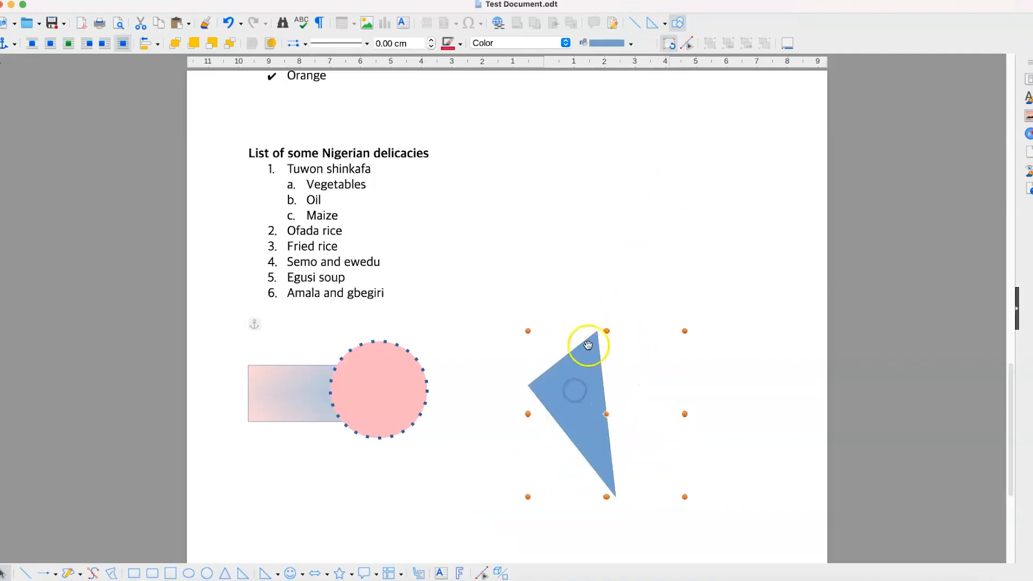
{"action": "left_click", "coordinate": [668, 45]}
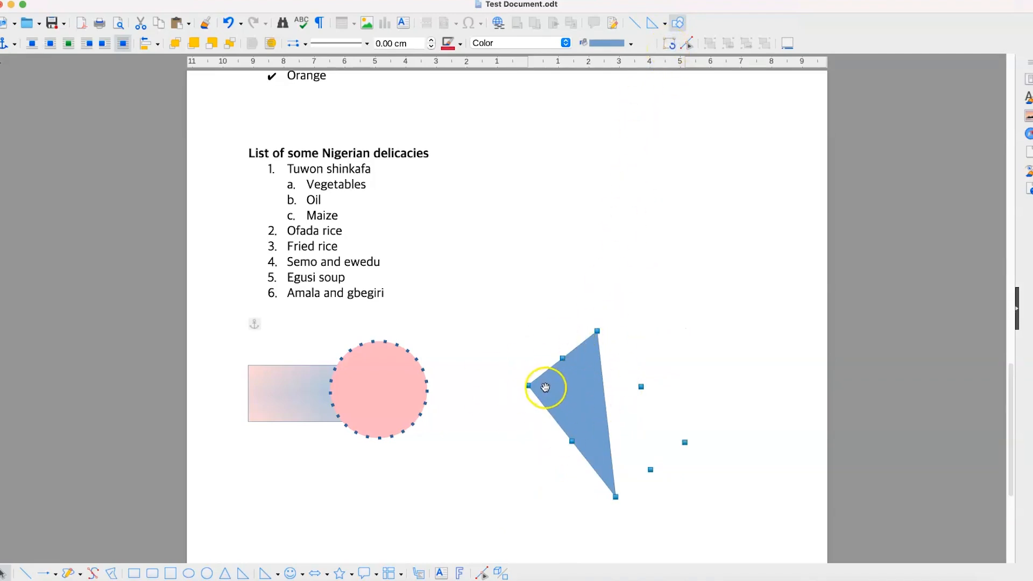
{"action": "left_click_drag", "start_coordinate": [545, 388], "coordinate": [609, 371]}
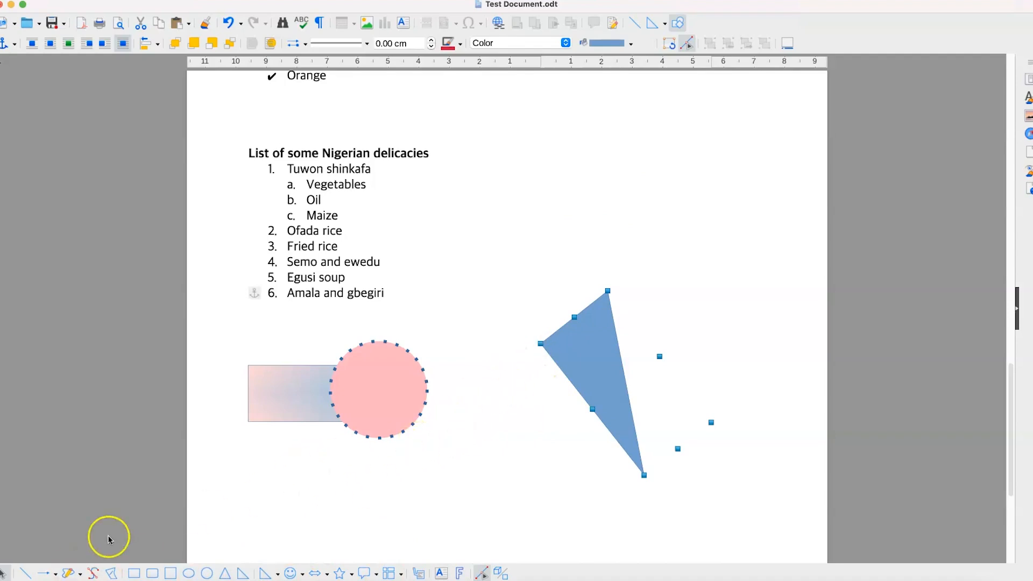
{"action": "left_click", "coordinate": [42, 574]}
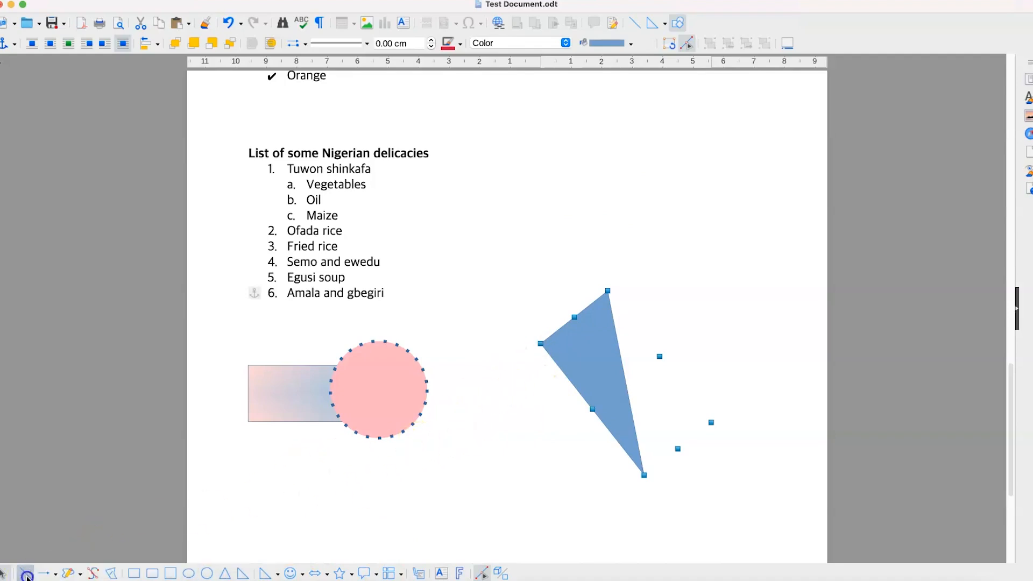
Step: Draw a horizontal line under the rectangle and circle, discarding a trial curve
{"action": "left_click_drag", "start_coordinate": [269, 480], "coordinate": [478, 479]}
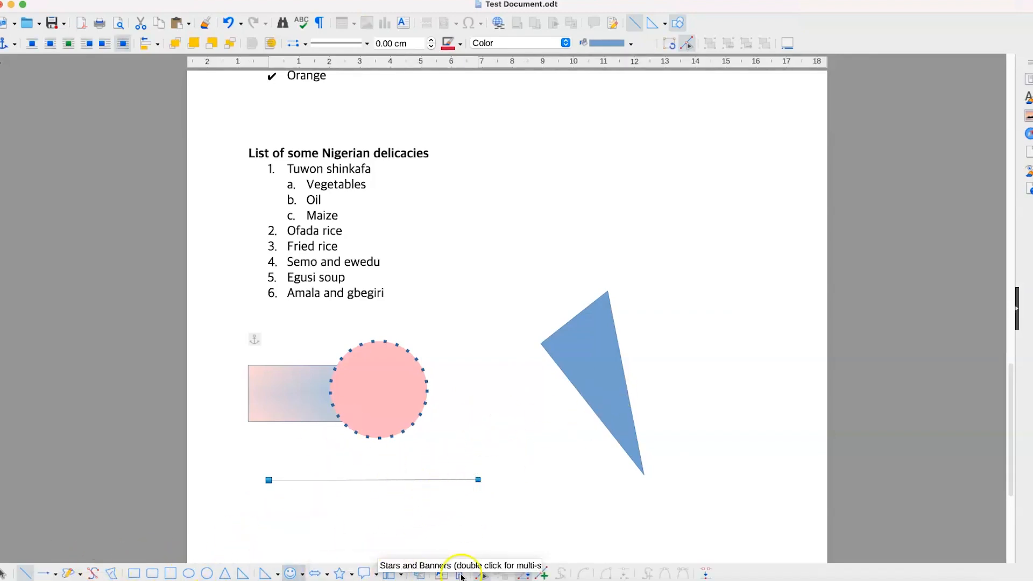
{"action": "left_click", "coordinate": [107, 576]}
{"action": "left_click", "coordinate": [360, 519]}
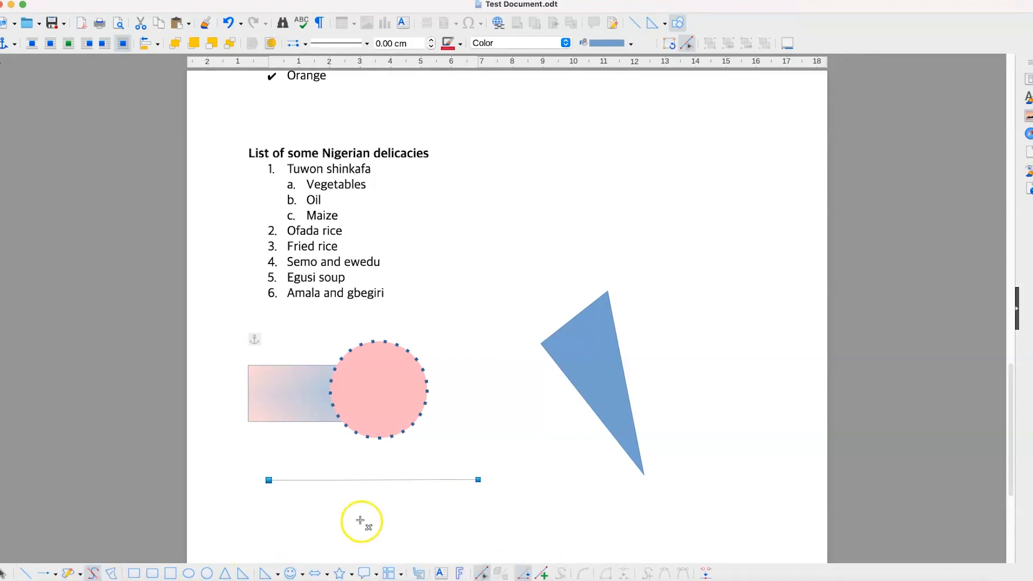
{"action": "left_click_drag", "start_coordinate": [478, 521], "coordinate": [519, 419]}
{"action": "left_click", "coordinate": [660, 524]}
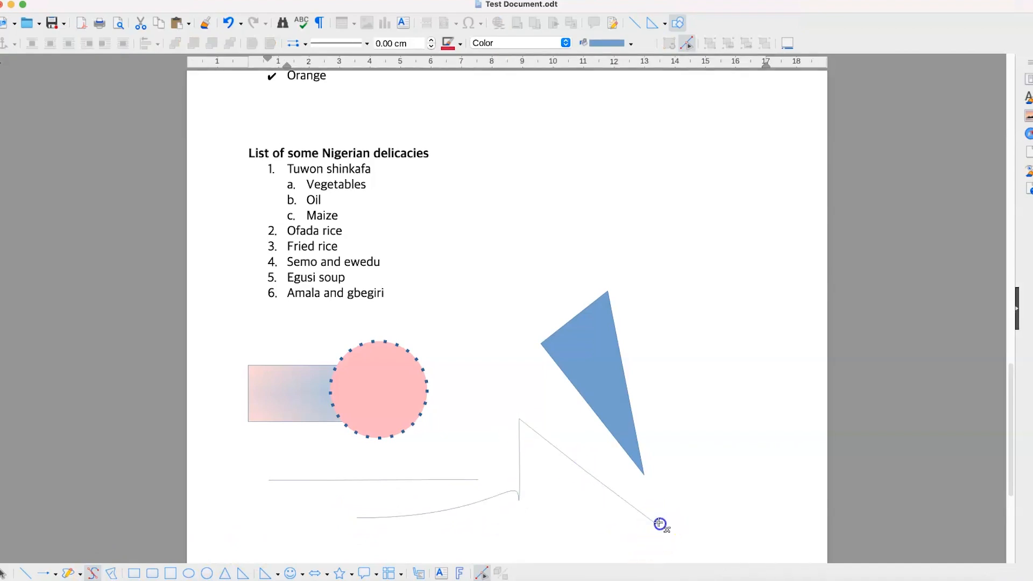
{"action": "left_click", "coordinate": [729, 488]}
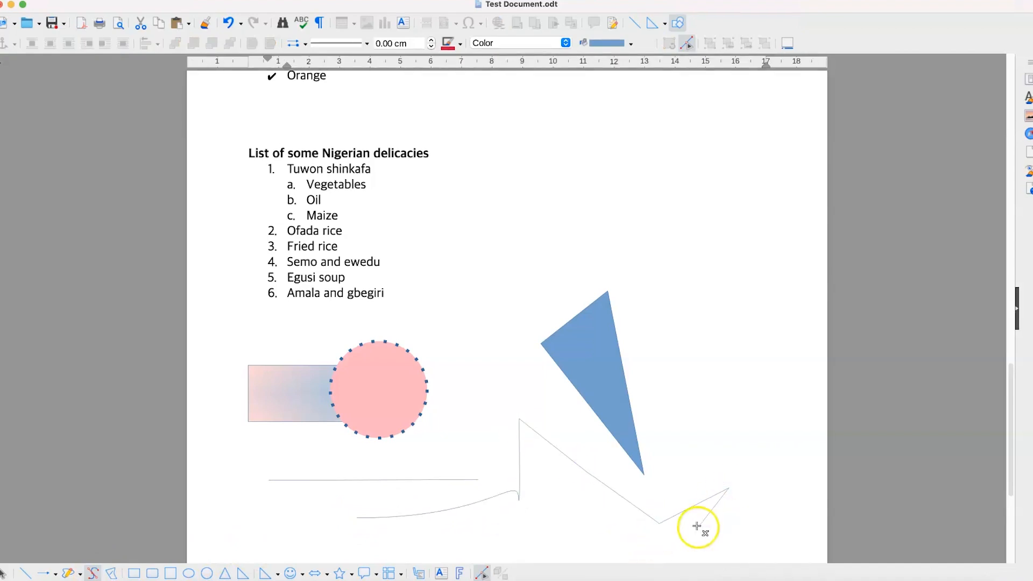
{"action": "key", "text": "Escape"}
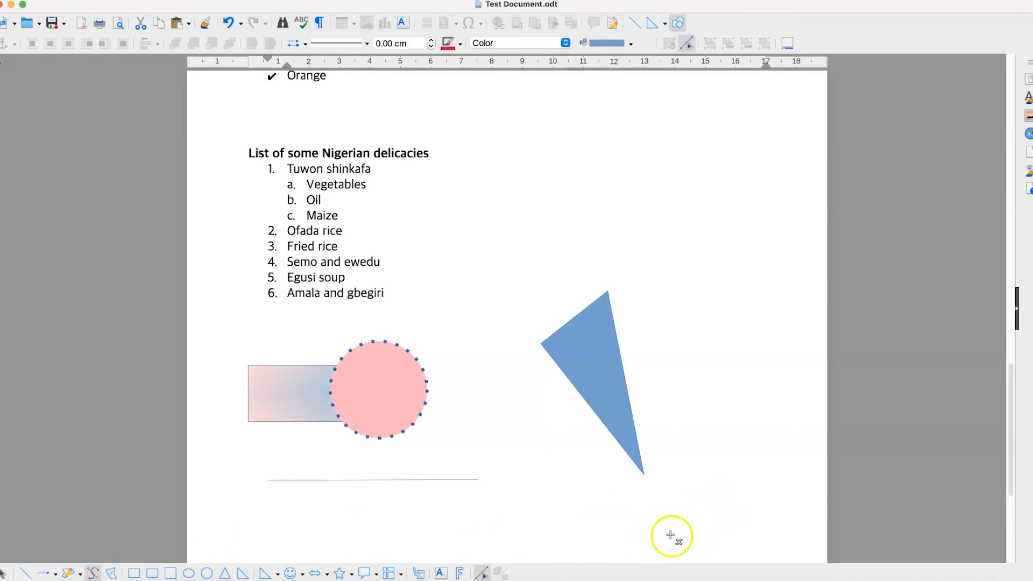
{"action": "left_click", "coordinate": [510, 509]}
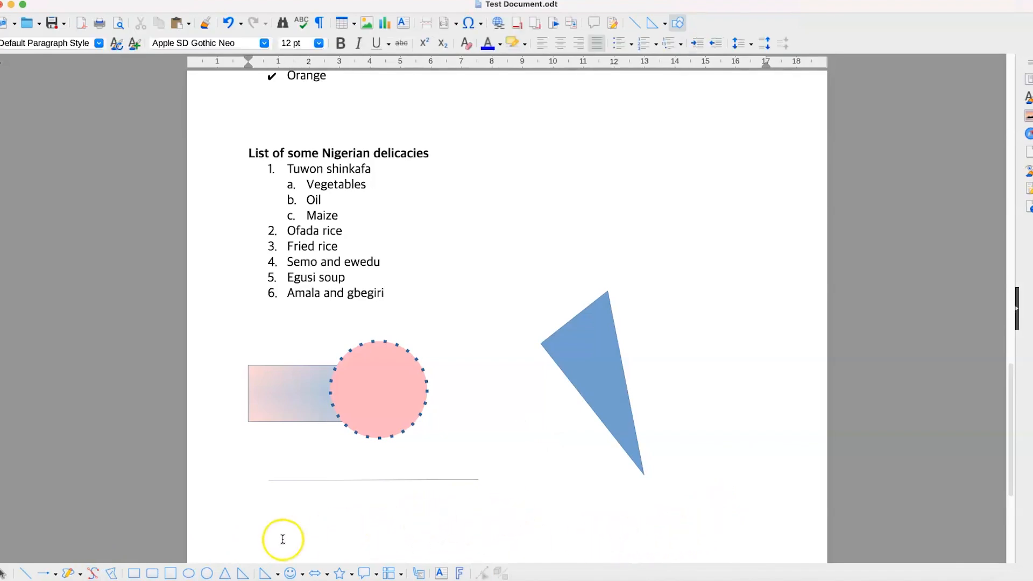
{"action": "left_click", "coordinate": [68, 575]}
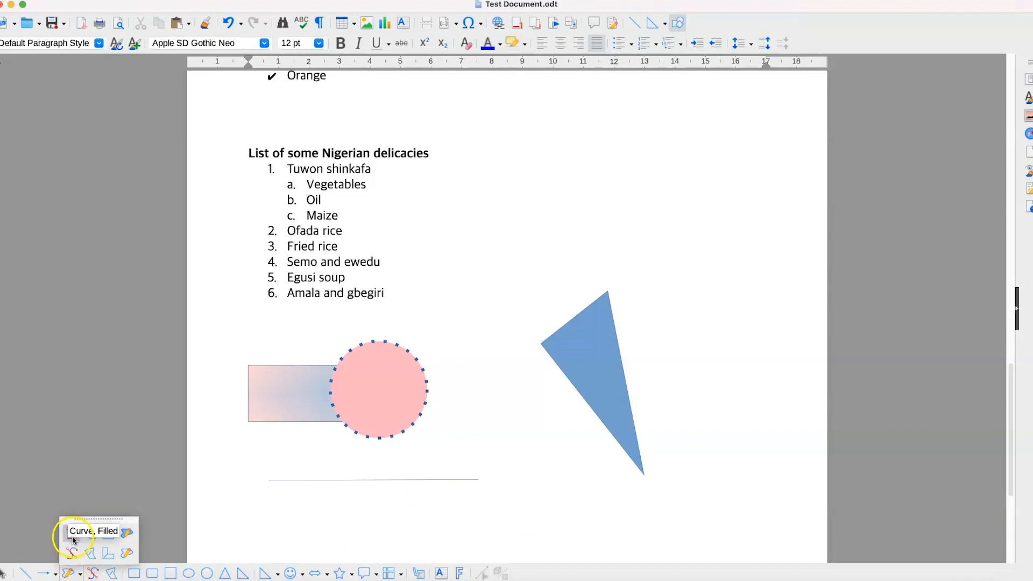
Step: With Polygon, Filled, place a five-cornered blue shape beneath the rotated triangle
{"action": "left_click", "coordinate": [73, 537]}
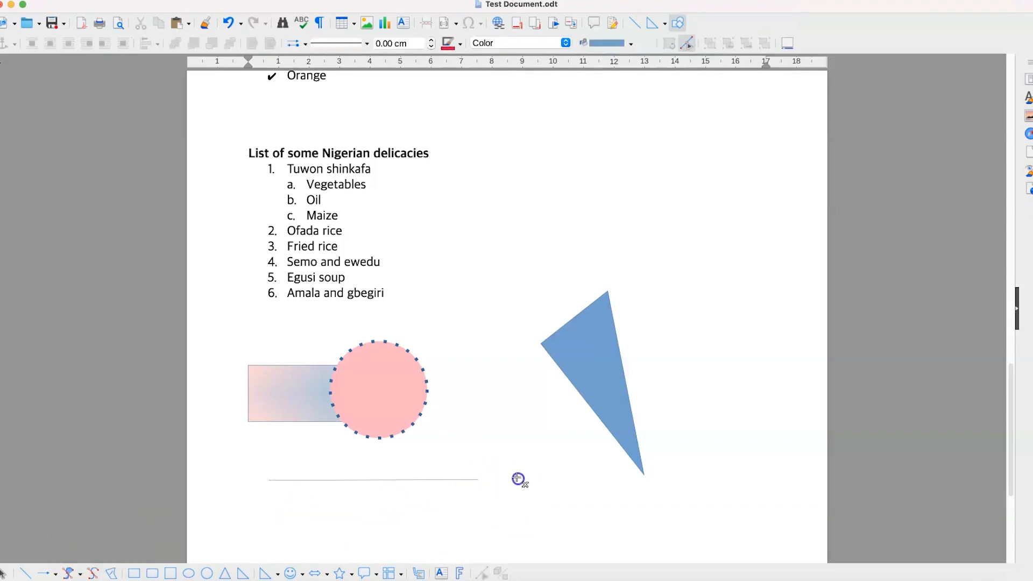
{"action": "left_click_drag", "start_coordinate": [514, 478], "coordinate": [520, 479]}
{"action": "left_click", "coordinate": [637, 479]}
{"action": "left_click", "coordinate": [629, 524]}
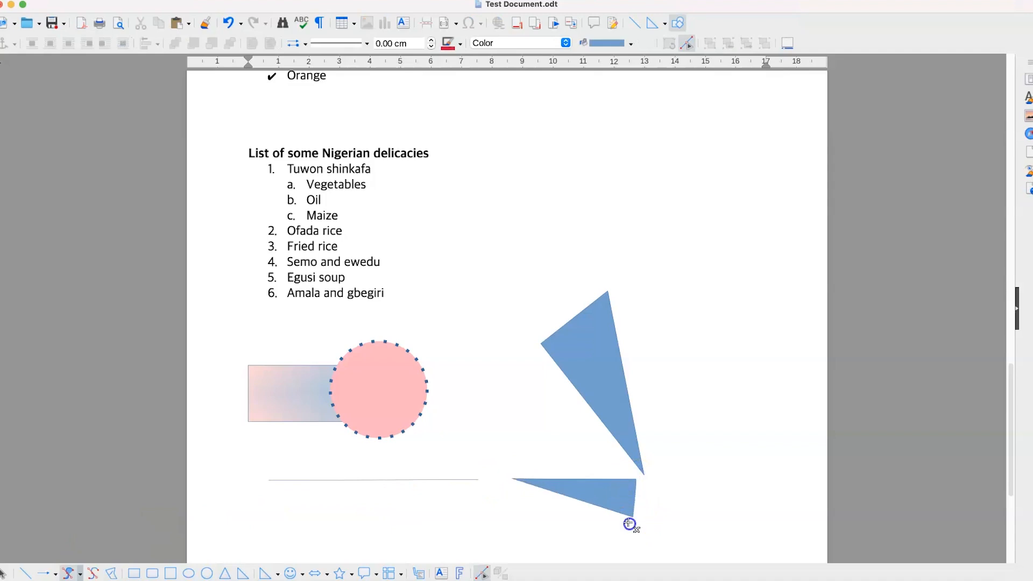
{"action": "left_click", "coordinate": [554, 534]}
{"action": "left_click", "coordinate": [483, 513]}
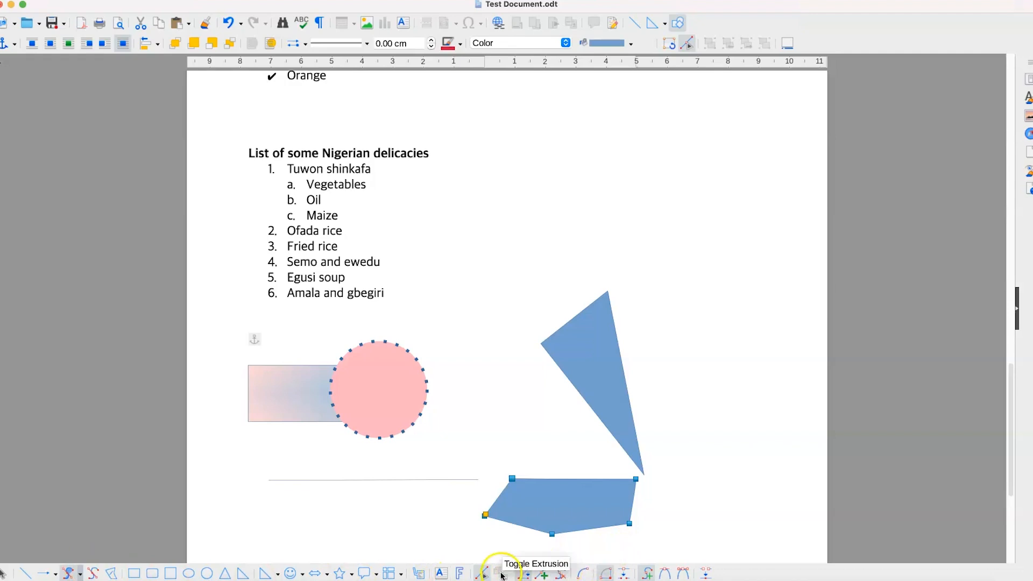
Step: Make the polygon's left point a smooth transition and drag its Bézier handles into a rounded, hooked curve
{"action": "left_click", "coordinate": [666, 574]}
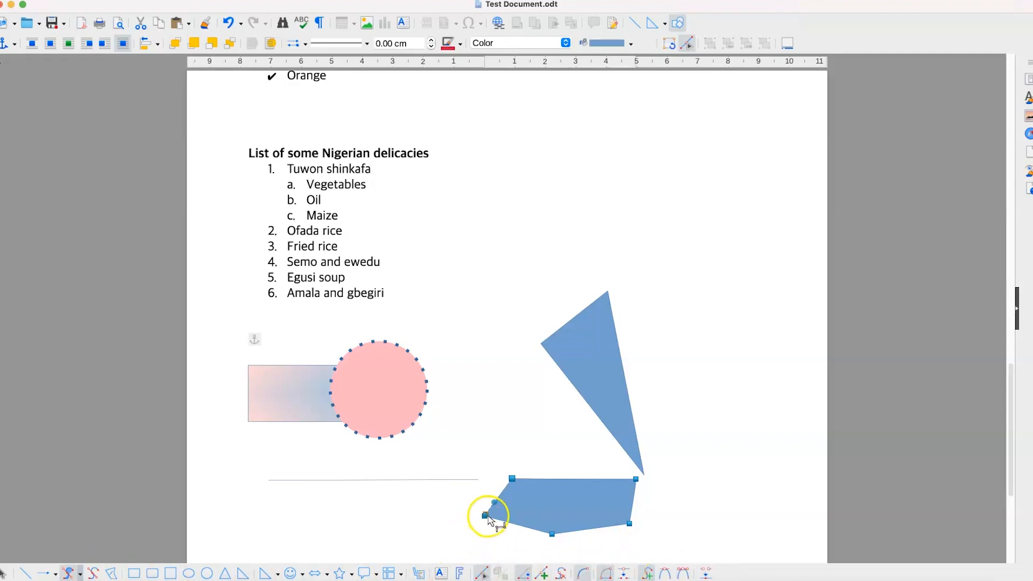
{"action": "left_click_drag", "start_coordinate": [509, 539], "coordinate": [446, 507]}
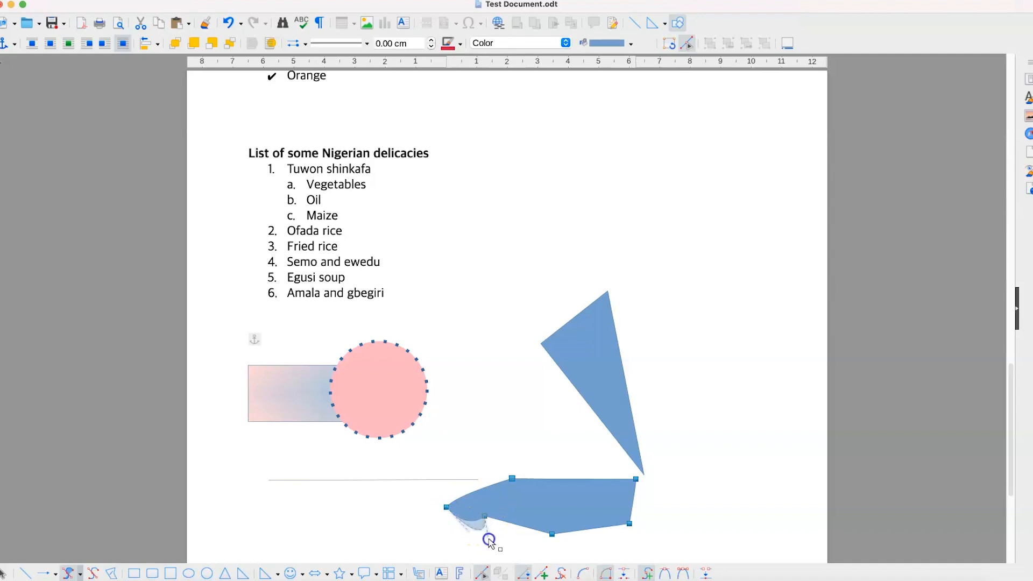
{"action": "left_click_drag", "start_coordinate": [489, 541], "coordinate": [489, 539]}
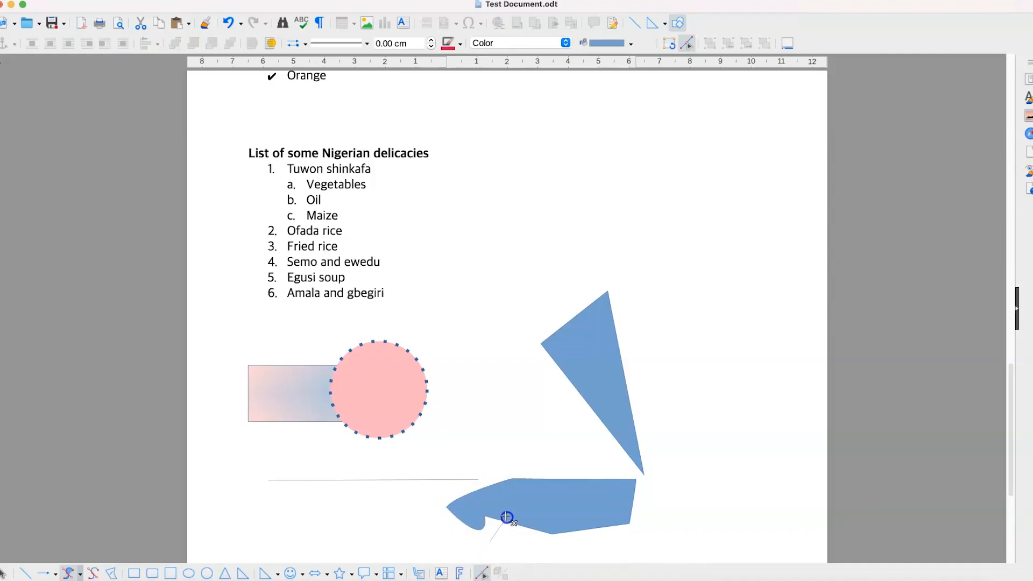
{"action": "left_click", "coordinate": [487, 525]}
{"action": "left_click", "coordinate": [487, 526]}
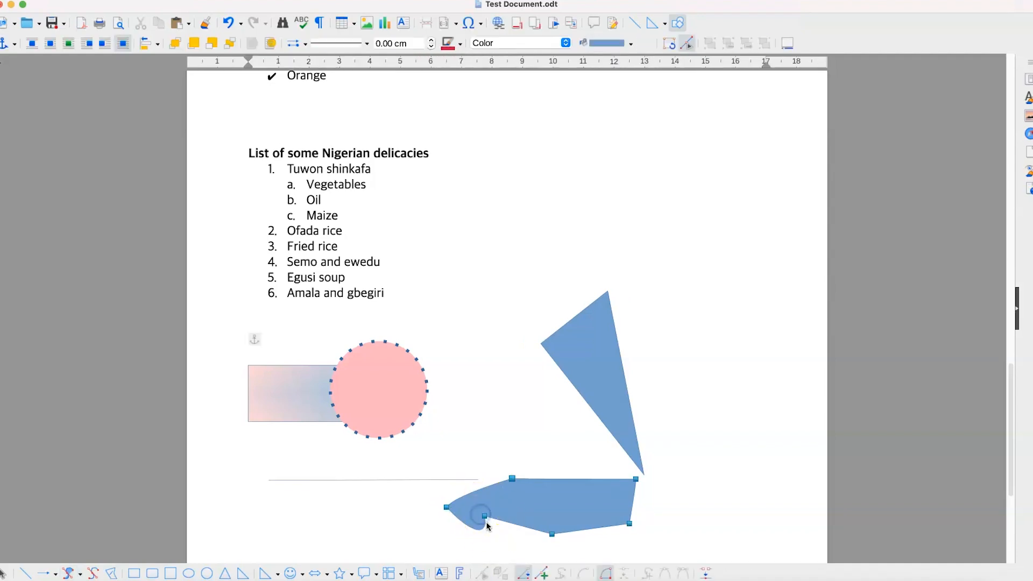
{"action": "left_click", "coordinate": [488, 538]}
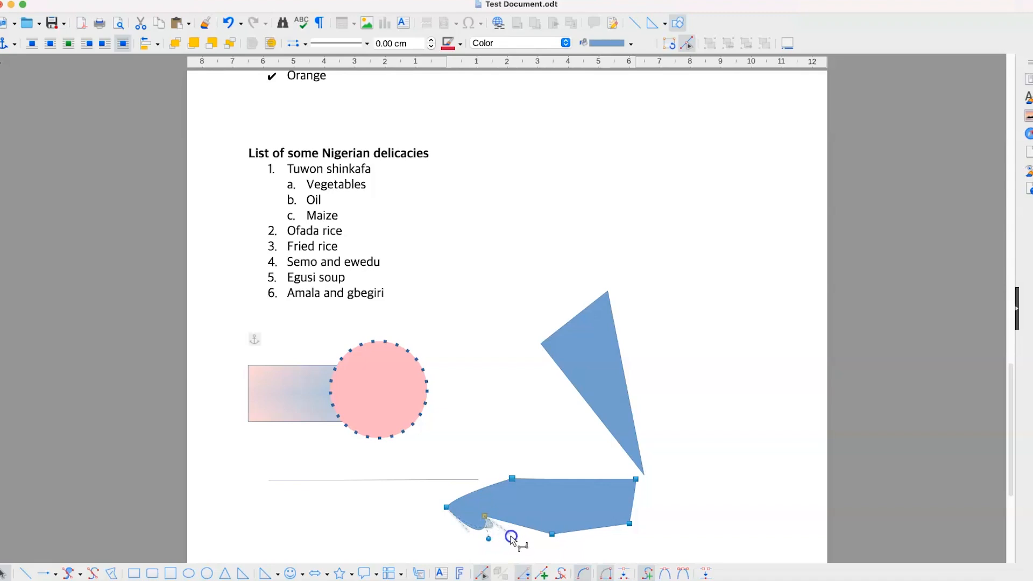
{"action": "left_click_drag", "start_coordinate": [511, 537], "coordinate": [510, 534]}
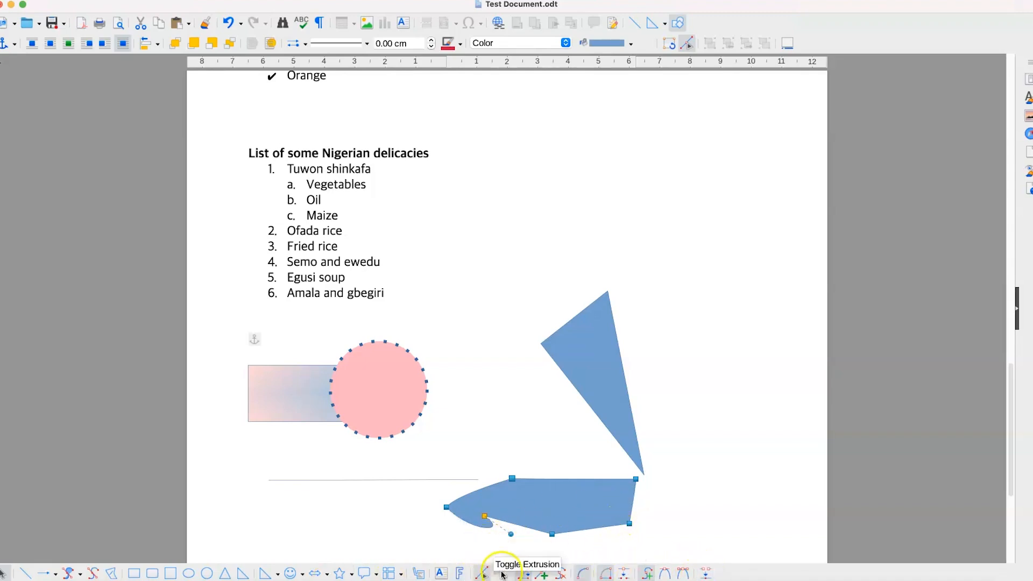
Step: Enter text mode in the gradient rectangle, then label the pink circle with the word 'circle'
{"action": "double_click", "coordinate": [277, 394]}
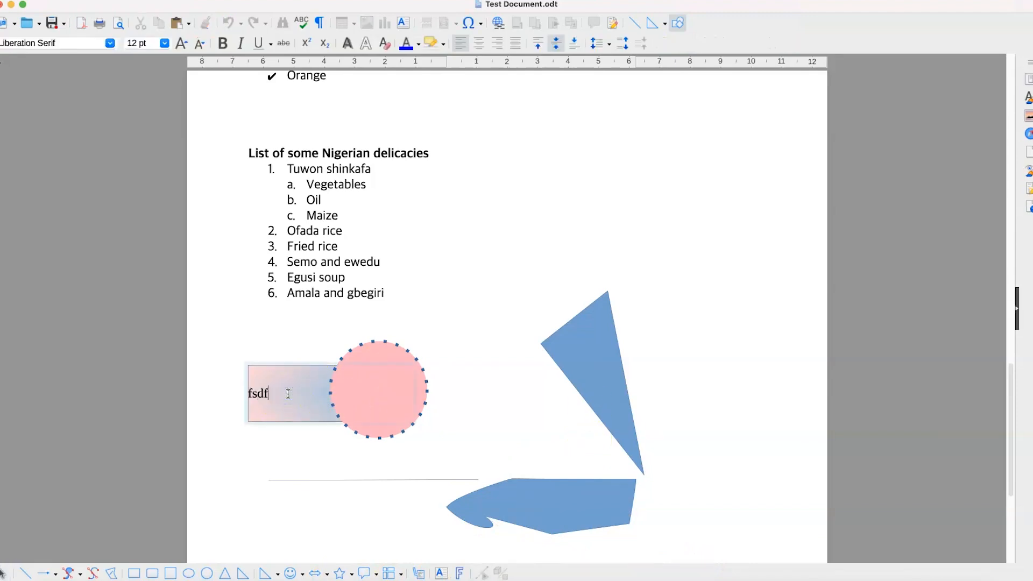
{"action": "double_click", "coordinate": [370, 401]}
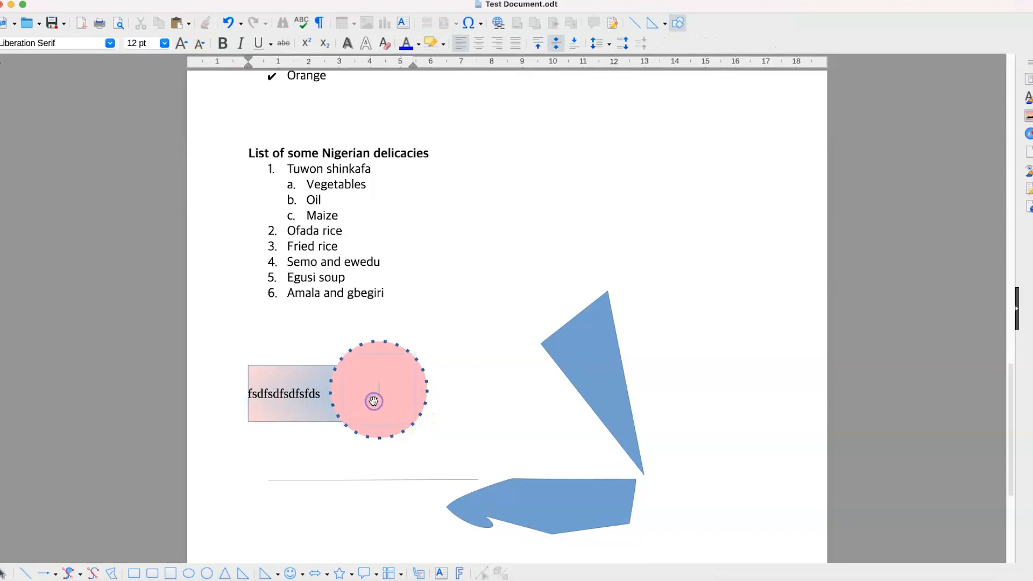
{"action": "type", "text": "circl"}
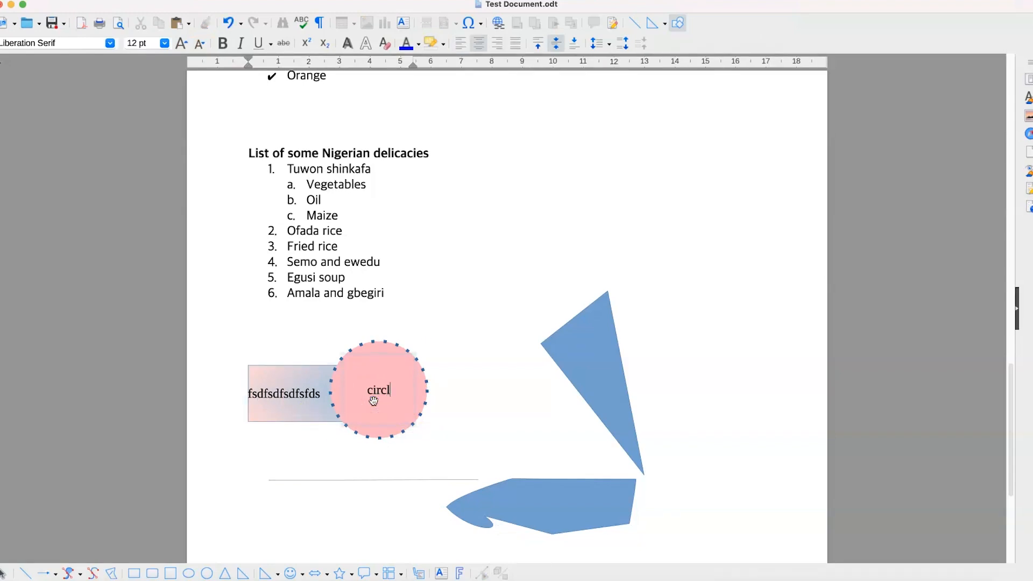
{"action": "type", "text": "e"}
{"action": "left_click", "coordinate": [616, 337]}
{"action": "left_click", "coordinate": [583, 348]}
{"action": "left_click", "coordinate": [383, 383]}
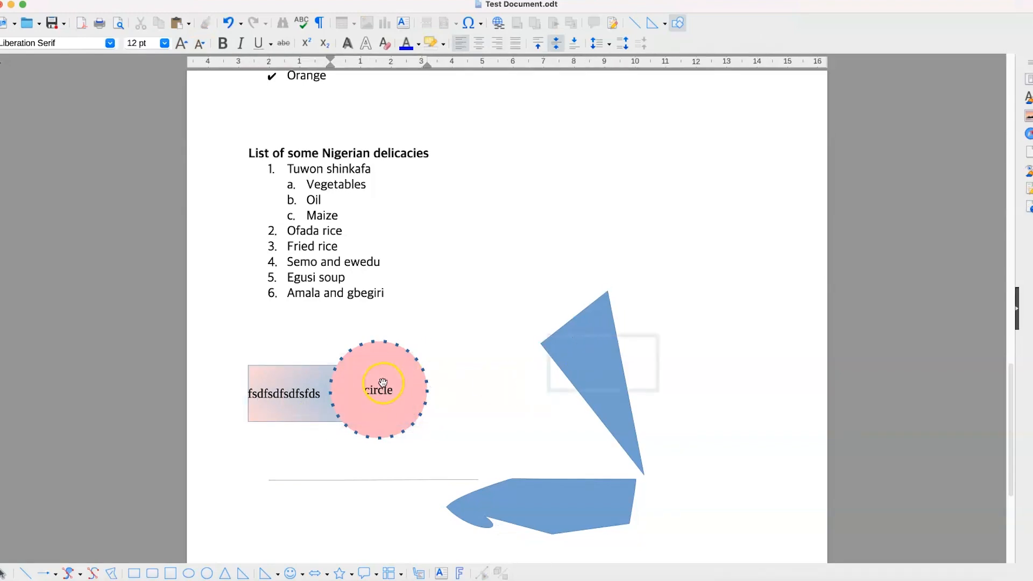
{"action": "left_click", "coordinate": [385, 384]}
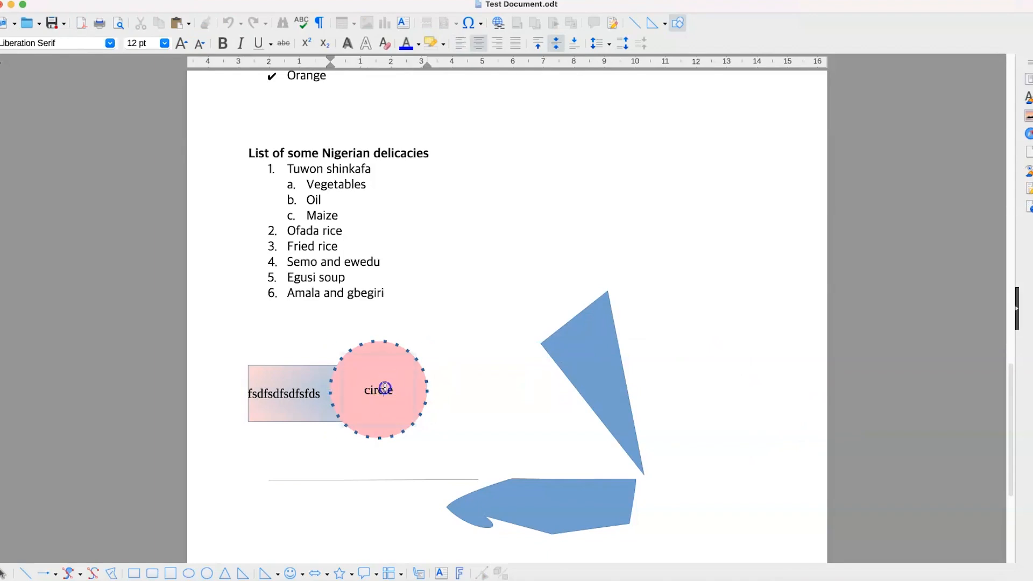
{"action": "double_click", "coordinate": [385, 387]}
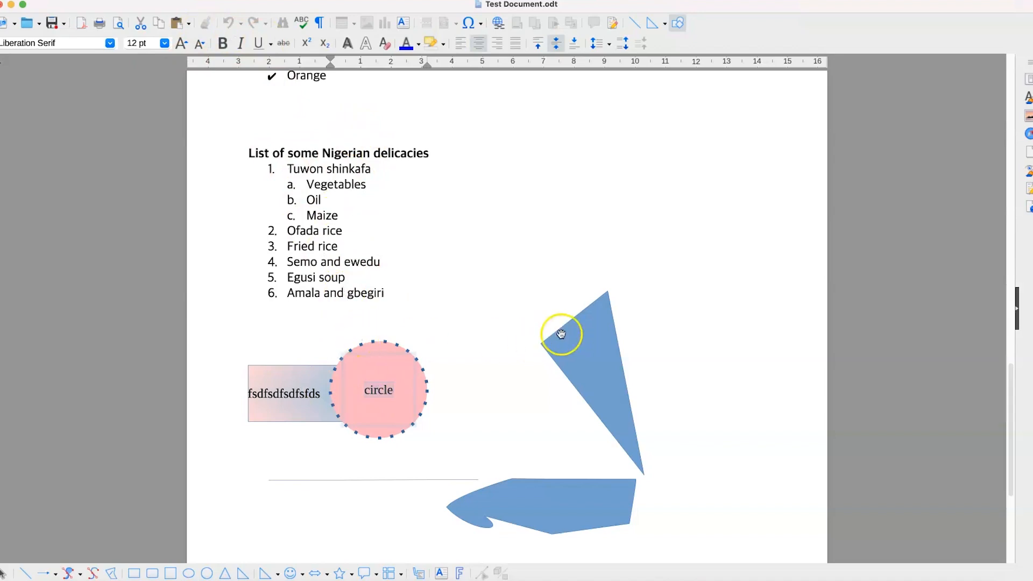
{"action": "left_click", "coordinate": [653, 322]}
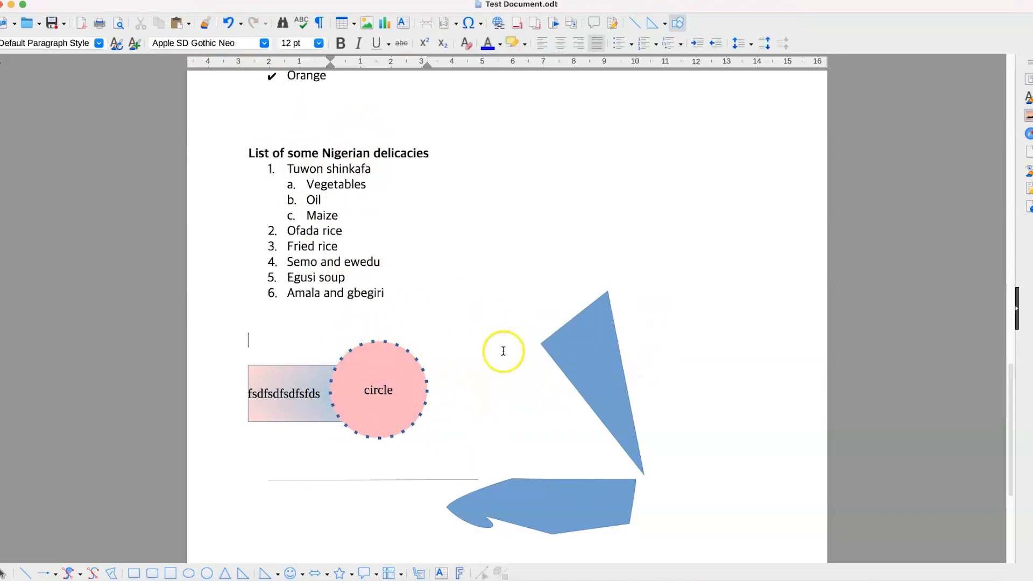
Step: Fill the selected triangle with Royal Blue from the Properties sidebar
{"action": "left_click", "coordinate": [568, 368]}
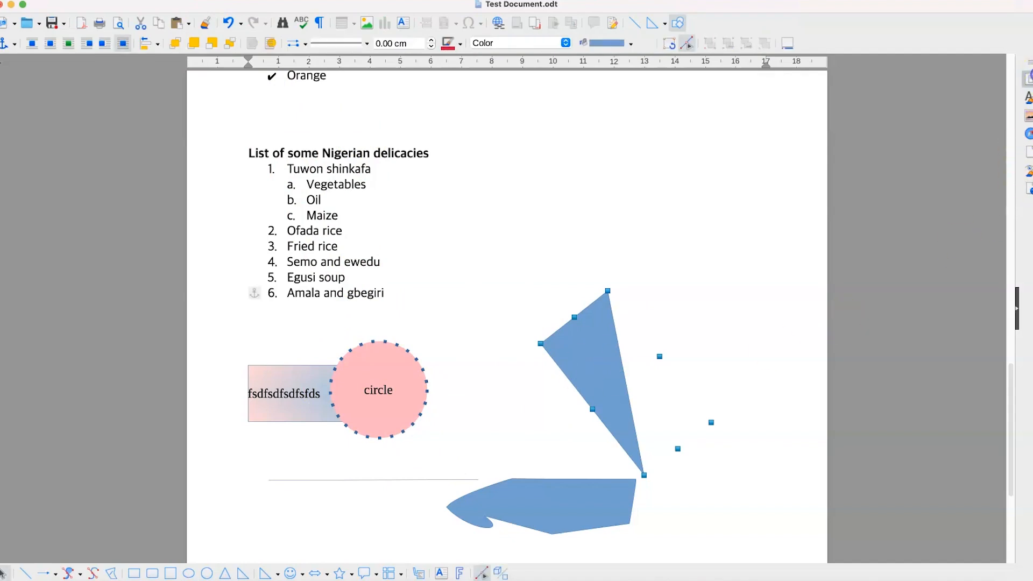
{"action": "left_click", "coordinate": [1028, 79]}
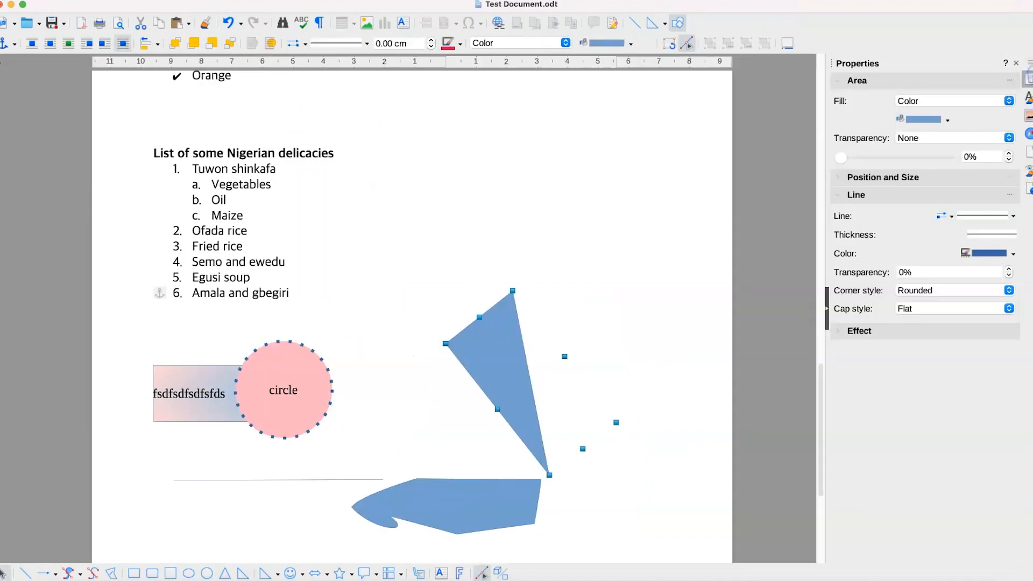
{"action": "left_click", "coordinate": [937, 119]}
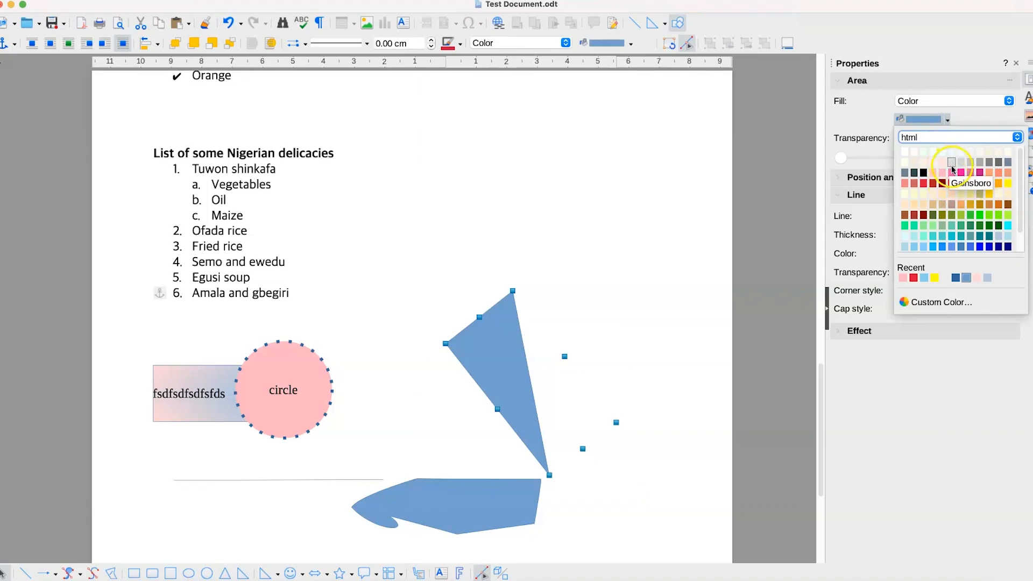
{"action": "left_click", "coordinate": [970, 247]}
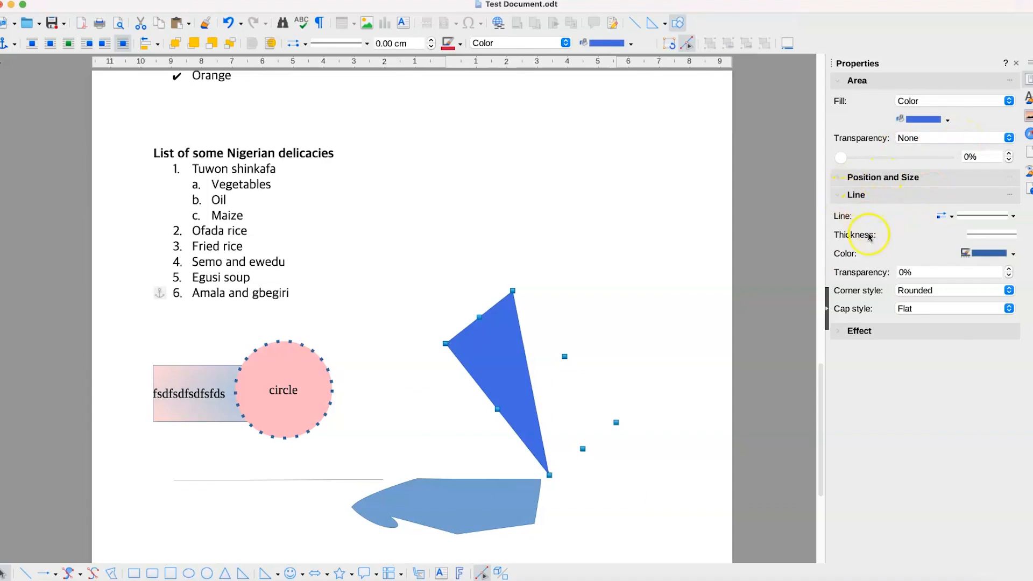
Step: Give the triangle a dotted Dark Red outline 2.3 pt thick
{"action": "left_click", "coordinate": [980, 215]}
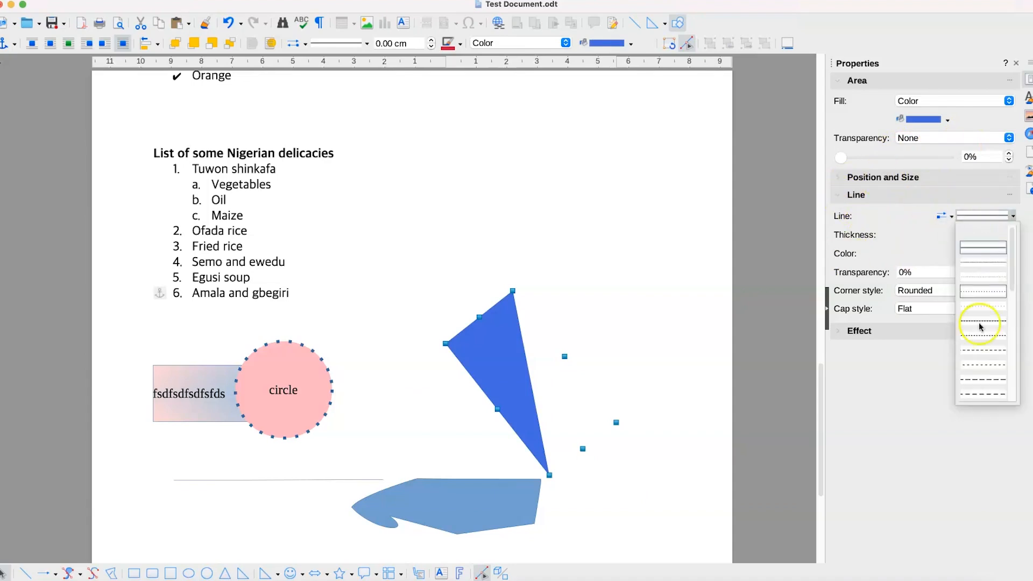
{"action": "left_click", "coordinate": [989, 267]}
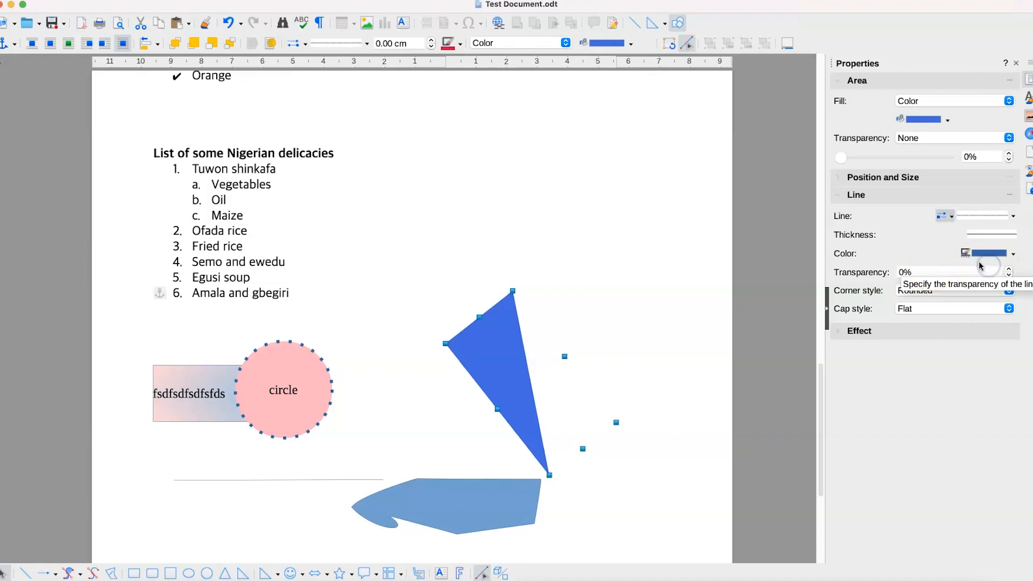
{"action": "left_click", "coordinate": [985, 253]}
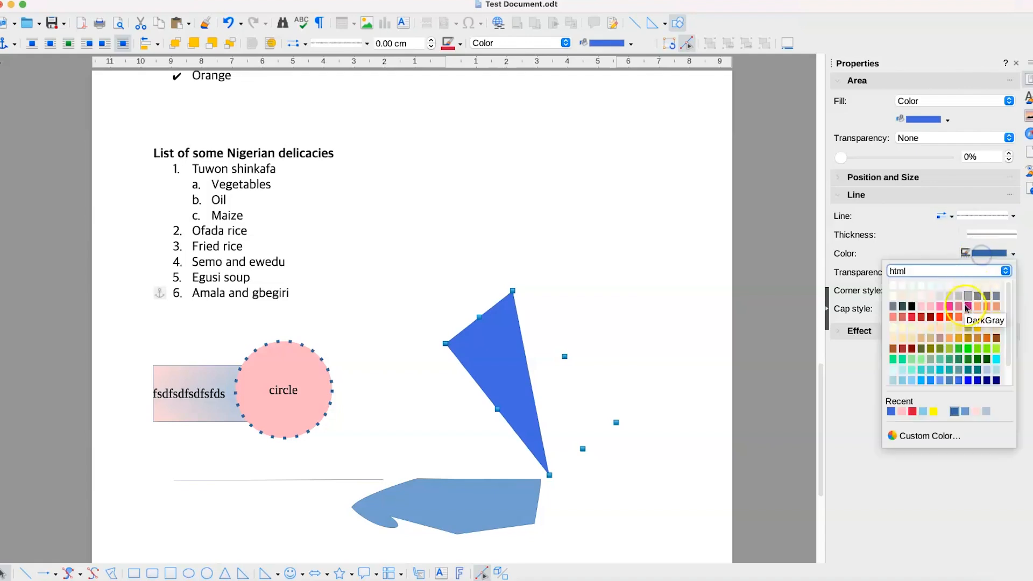
{"action": "left_click", "coordinate": [932, 318]}
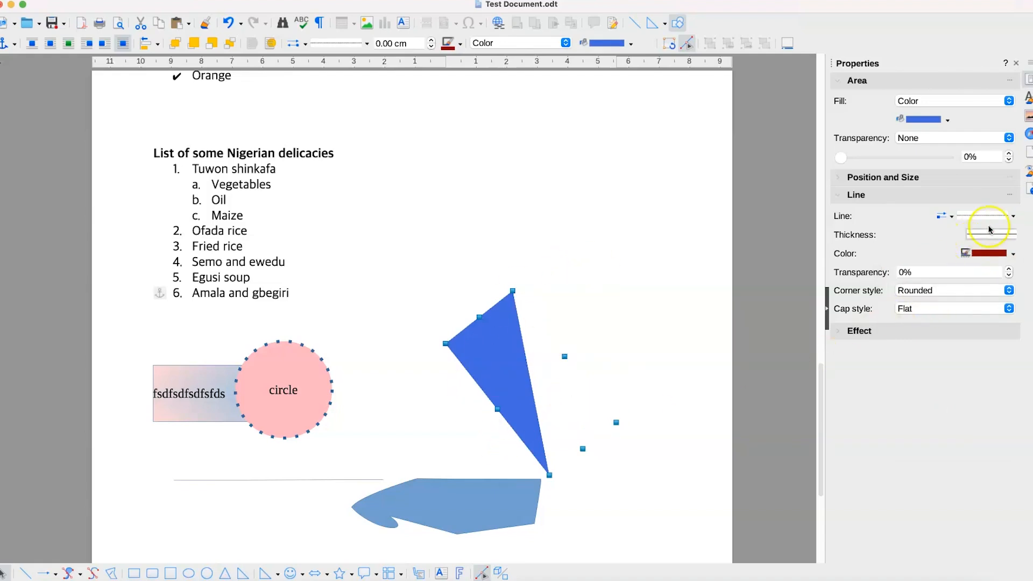
{"action": "left_click", "coordinate": [1013, 216]}
{"action": "left_click", "coordinate": [1013, 216]}
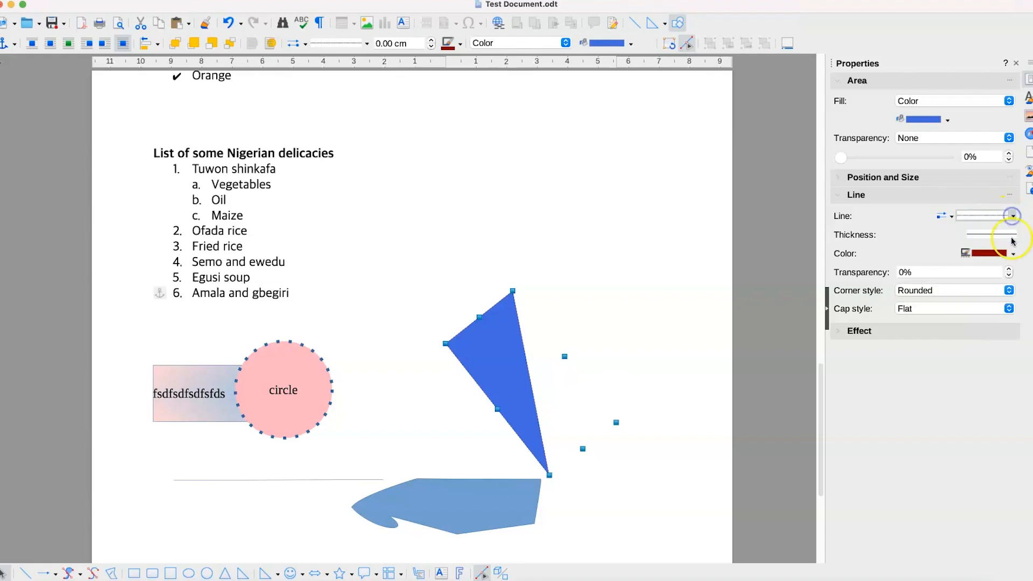
{"action": "left_click", "coordinate": [1012, 237]}
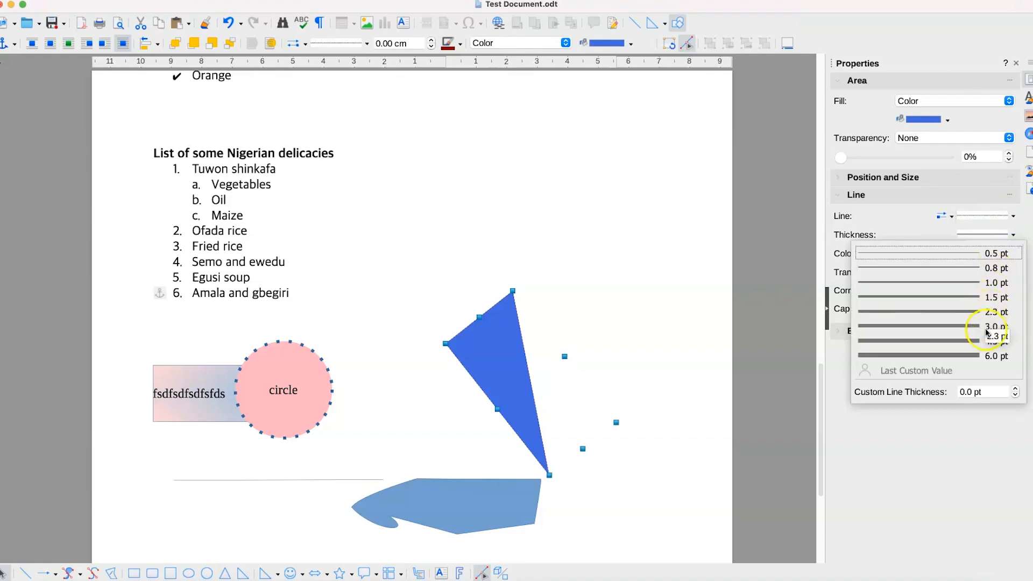
{"action": "left_click", "coordinate": [995, 312]}
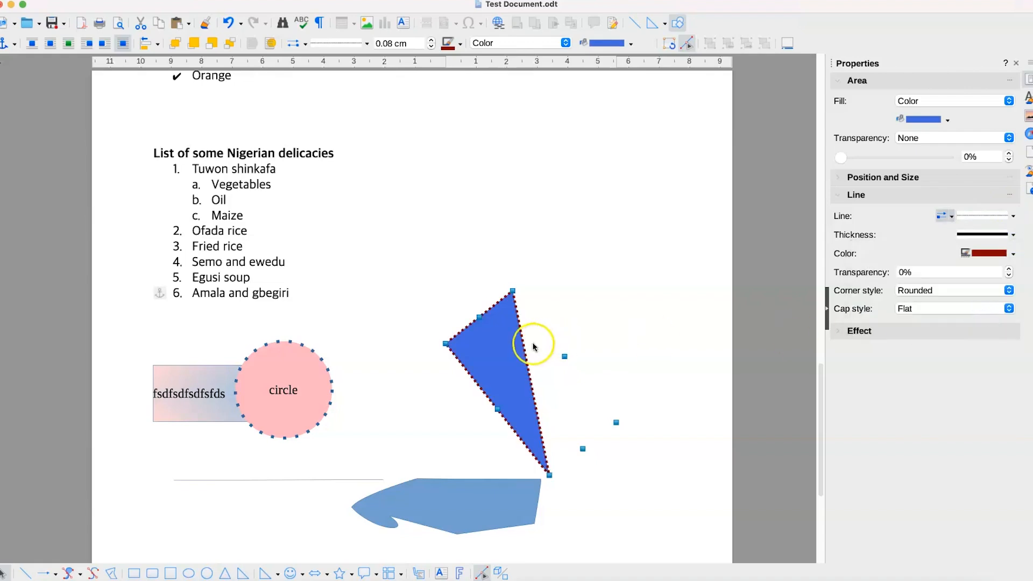